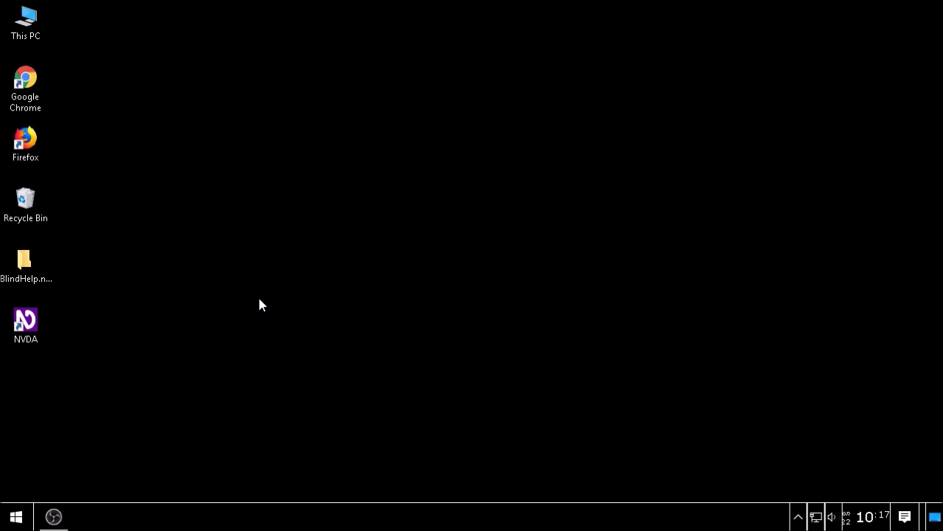
# Open the data (D:) drive from This PC on the desktop
pyautogui.press('Up')
pyautogui.press('Up')
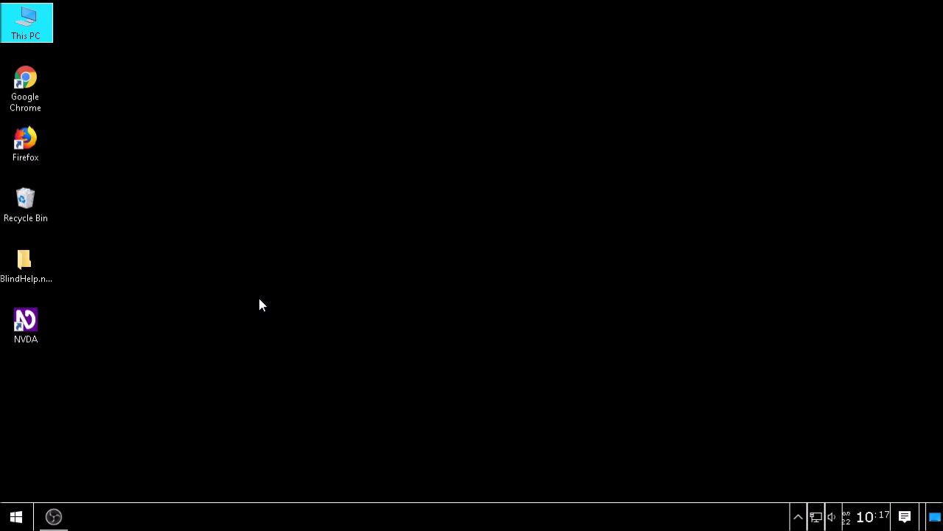
pyautogui.press('Return')
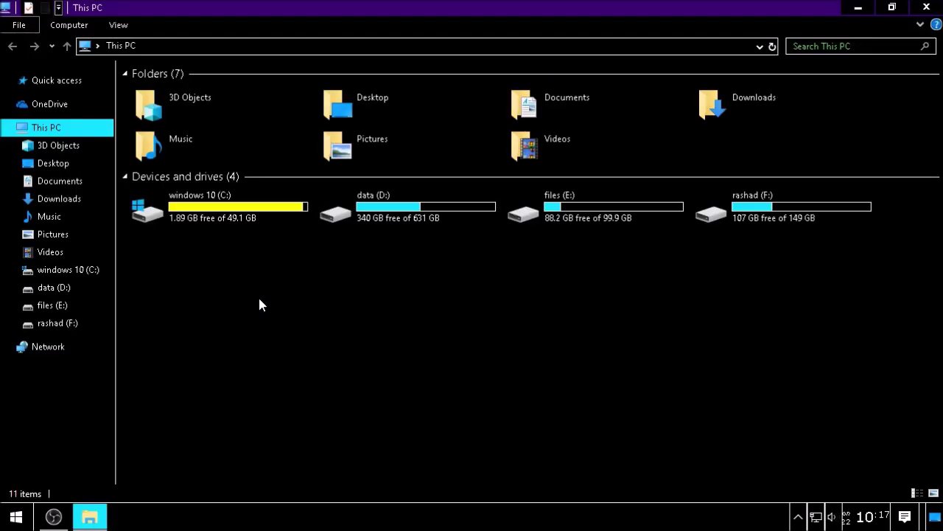
pyautogui.press('Right')
pyautogui.press('Right')
pyautogui.press('Return')
# Extract the BlindHelp.net-mortal kombat komplete edition archive in place on the data (D:) drive with WinRAR
pyautogui.press('Down')
pyautogui.press('Down')
pyautogui.press('Down')
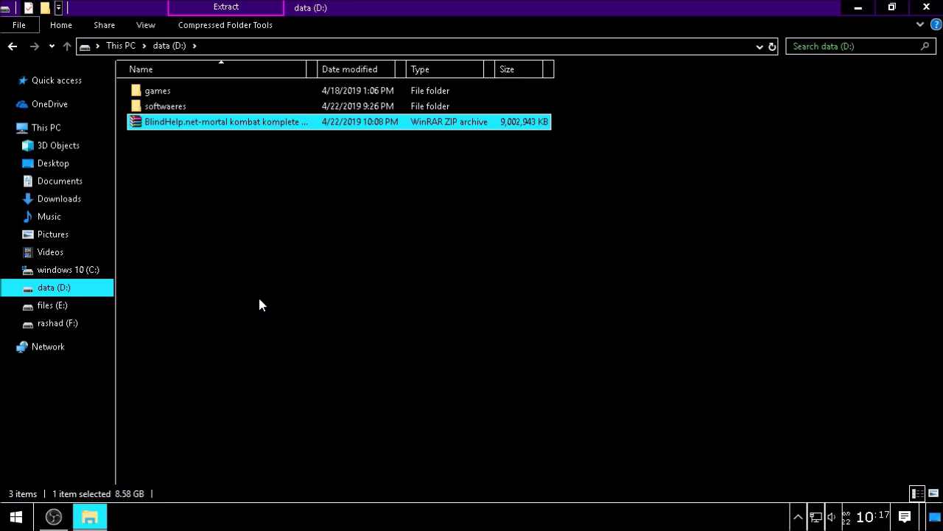
pyautogui.press('Menu')
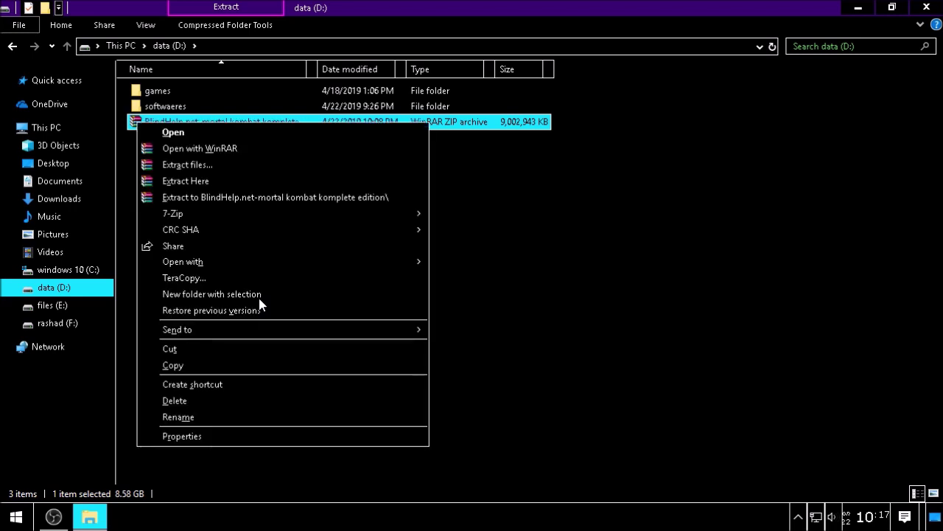
pyautogui.press('Down')
pyautogui.press('Down')
pyautogui.press('Down')
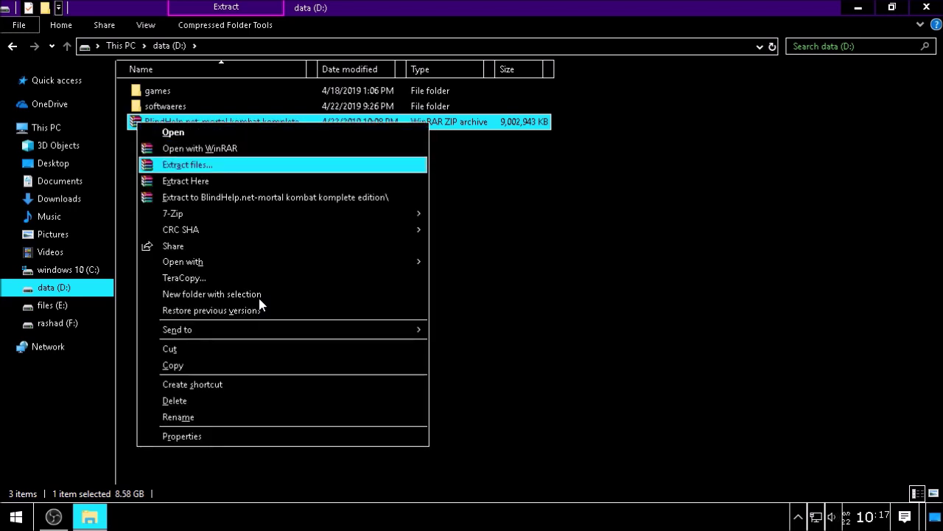
pyautogui.press('Down')
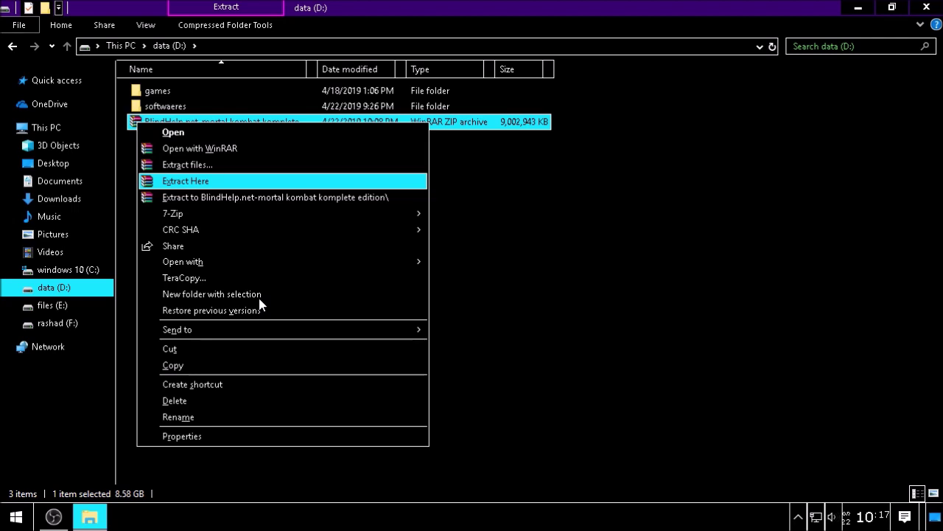
pyautogui.press('Return')
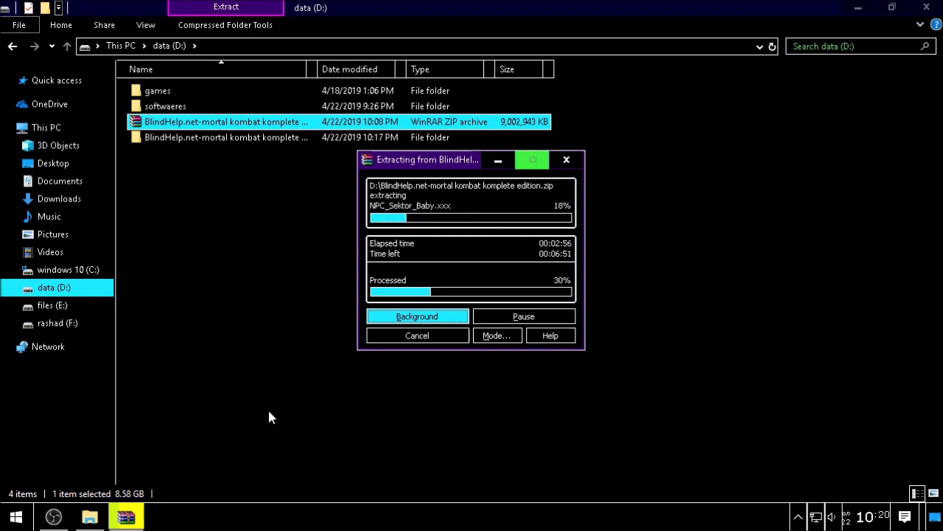
# Open the extracted BlindHelp.net-mortal kombat komplete edition folder while WinRAR is still extracting, and switch back to the other window
pyautogui.click(270, 431)
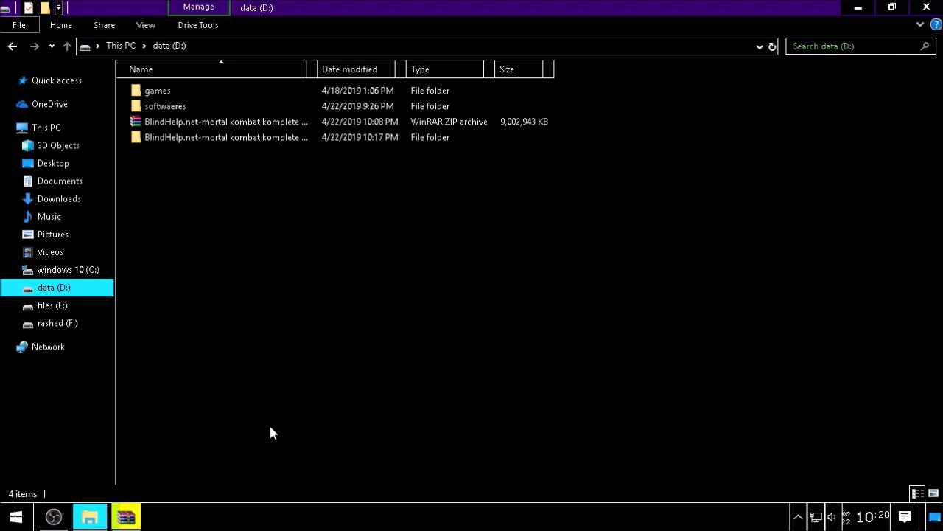
pyautogui.press('Up')
pyautogui.press('Up')
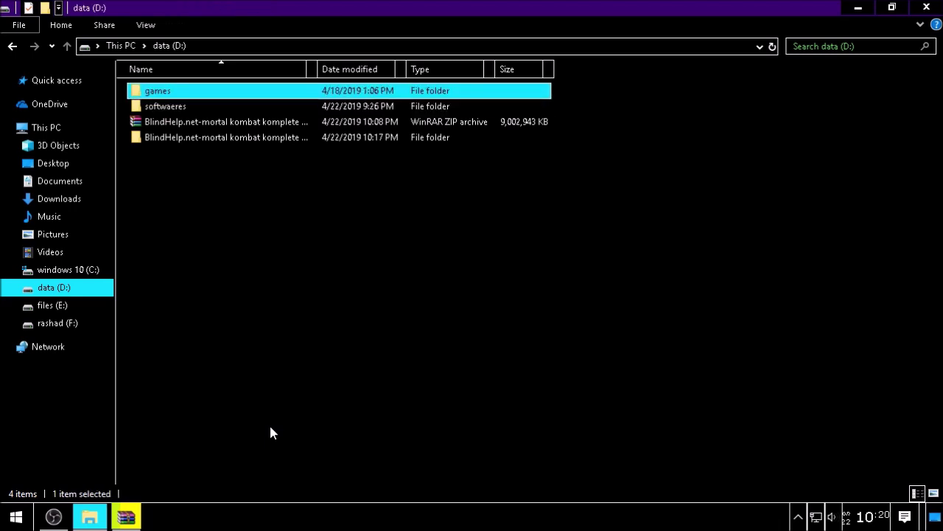
pyautogui.press('Down')
pyautogui.press('Down')
pyautogui.press('Down')
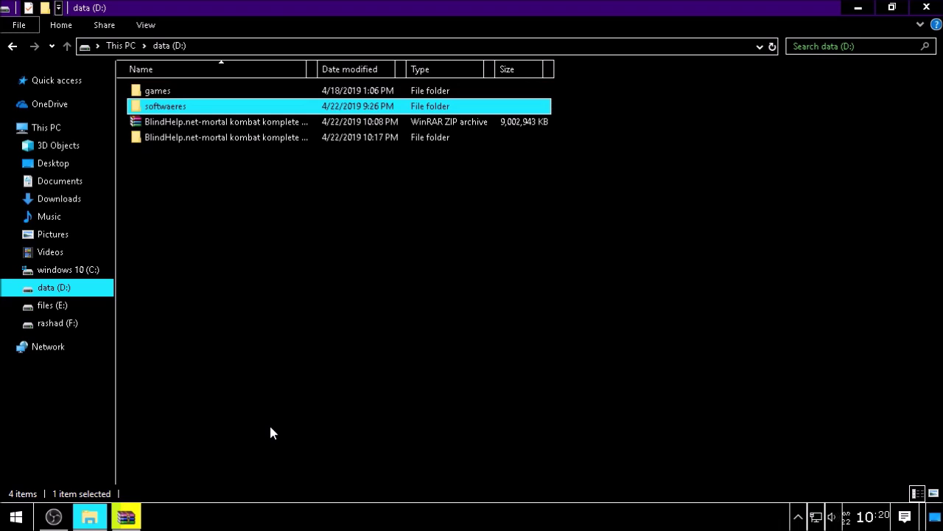
pyautogui.press('Up')
pyautogui.press('Return')
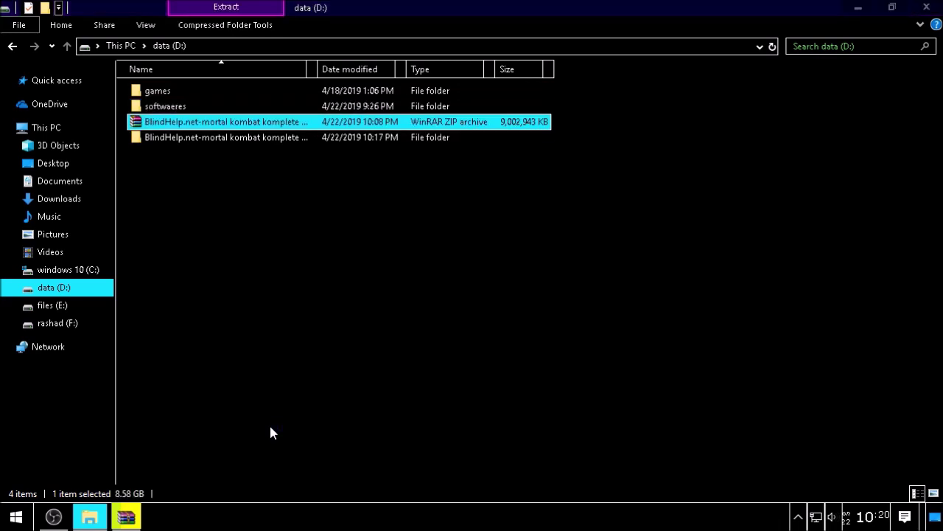
pyautogui.press('Escape')
pyautogui.press('Down')
pyautogui.press('Return')
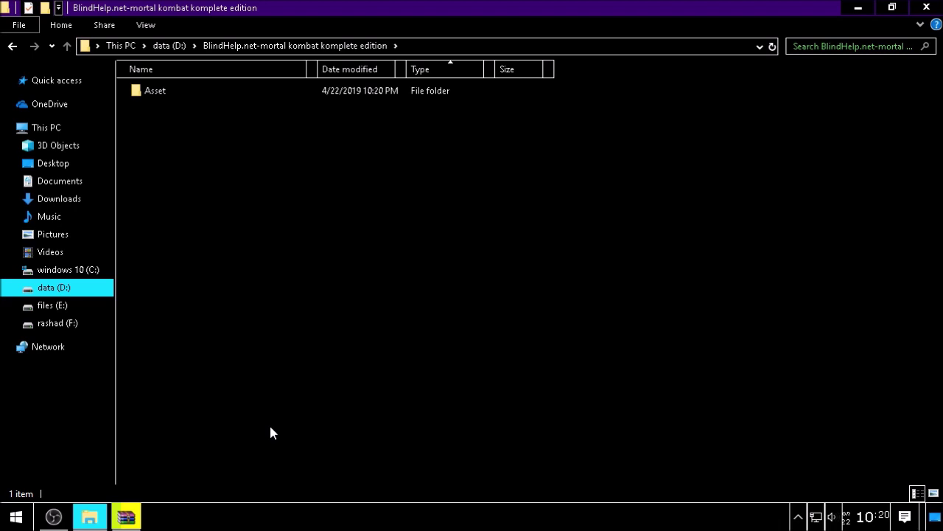
pyautogui.press('Down')
pyautogui.hotkey('alt', 'Tab')
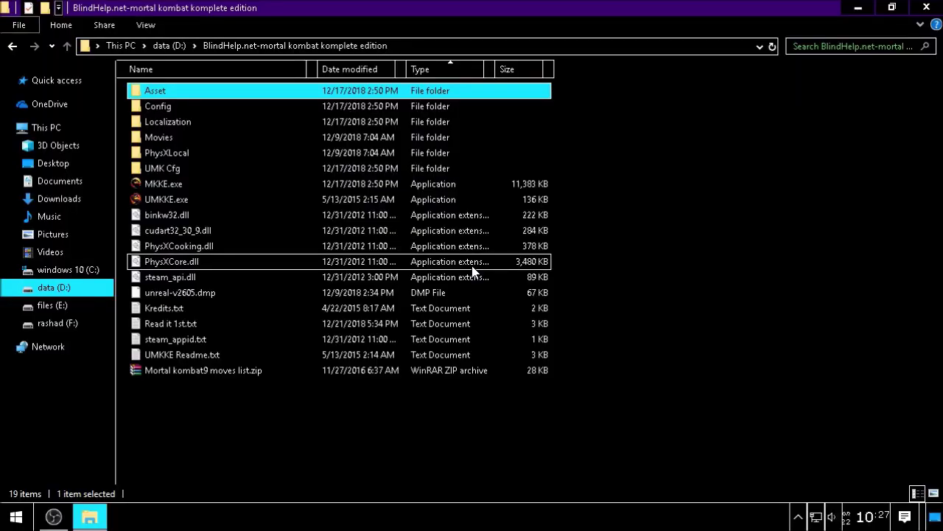
# Find the game executables in the extracted folder and open the Read it 1st.txt file
pyautogui.press('m')
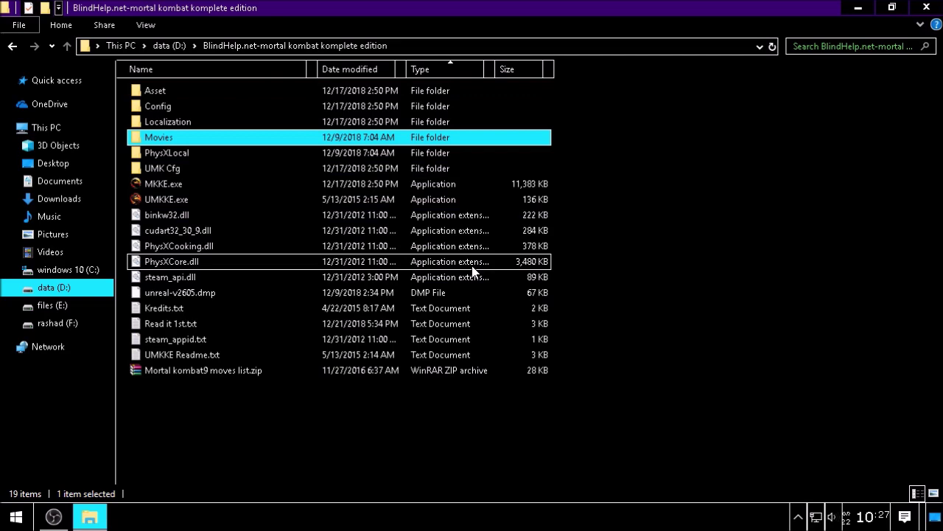
pyautogui.press('m')
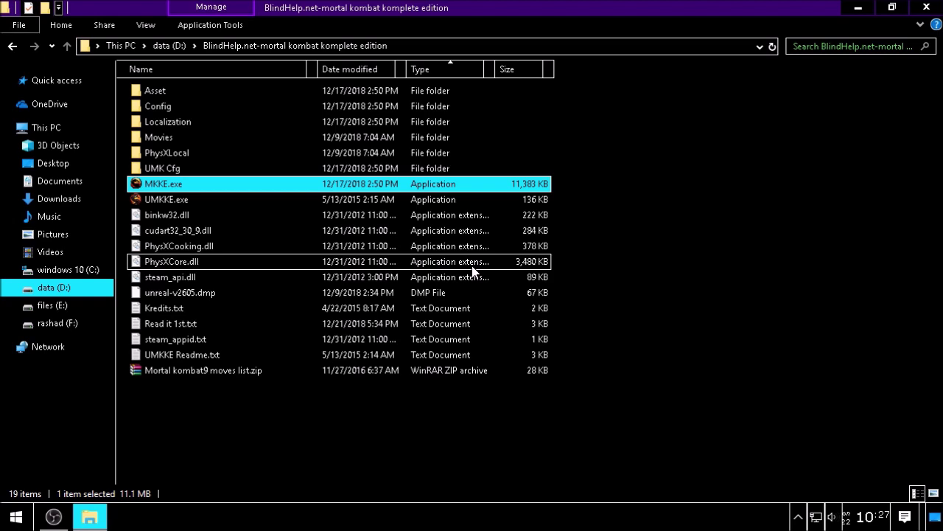
pyautogui.press('Down')
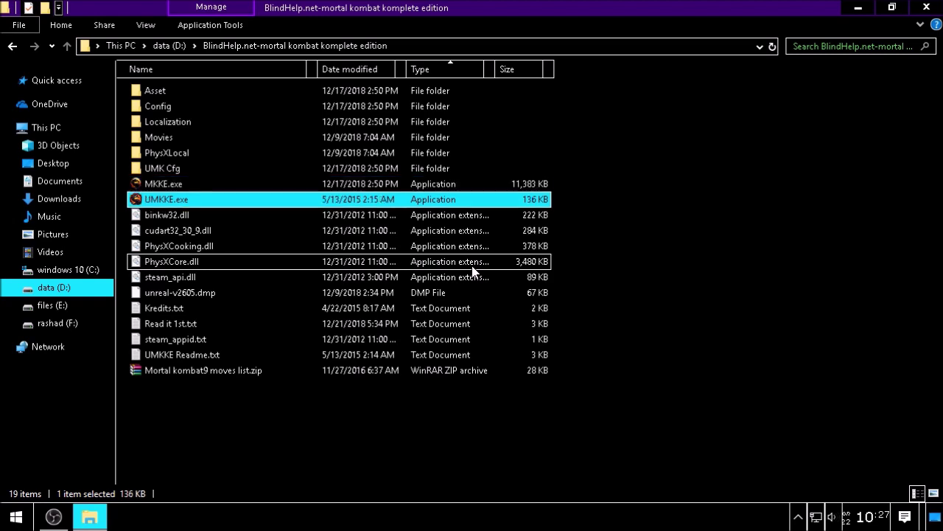
pyautogui.press('Down')
pyautogui.press('Down')
pyautogui.press('Down')
pyautogui.press('Down')
pyautogui.press('Down')
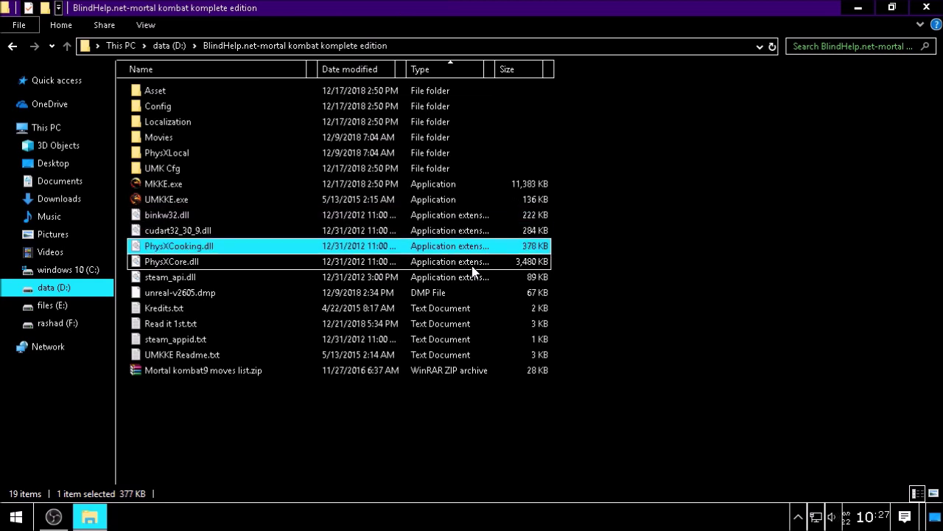
pyautogui.press('Down')
pyautogui.press('Down')
pyautogui.press('Down')
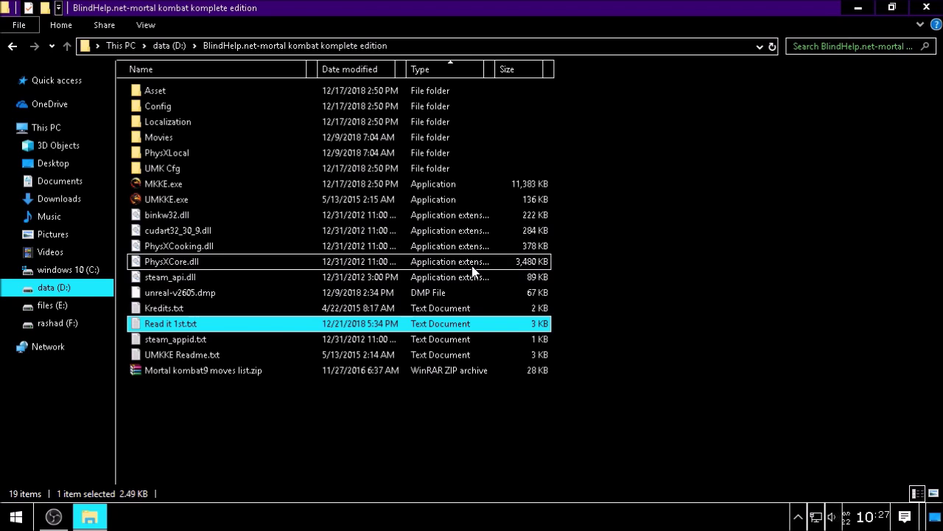
pyautogui.press('Return')
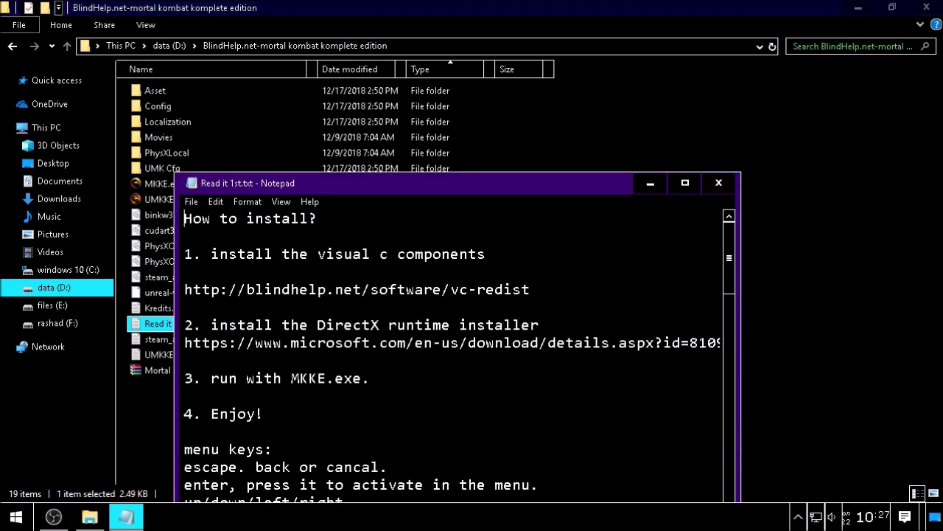
# Read the installation instructions and the menu keys in Read it 1st.txt
pyautogui.click(184, 254)
pyautogui.click(185, 288)
pyautogui.press('Down')
pyautogui.press('Down')
pyautogui.press('Down')
pyautogui.press('Down')
pyautogui.press('Down')
pyautogui.press('Down')
pyautogui.press('Down')
pyautogui.press('Down')
pyautogui.press('Down')
pyautogui.press('Down')
pyautogui.press('Down')
pyautogui.press('Down')
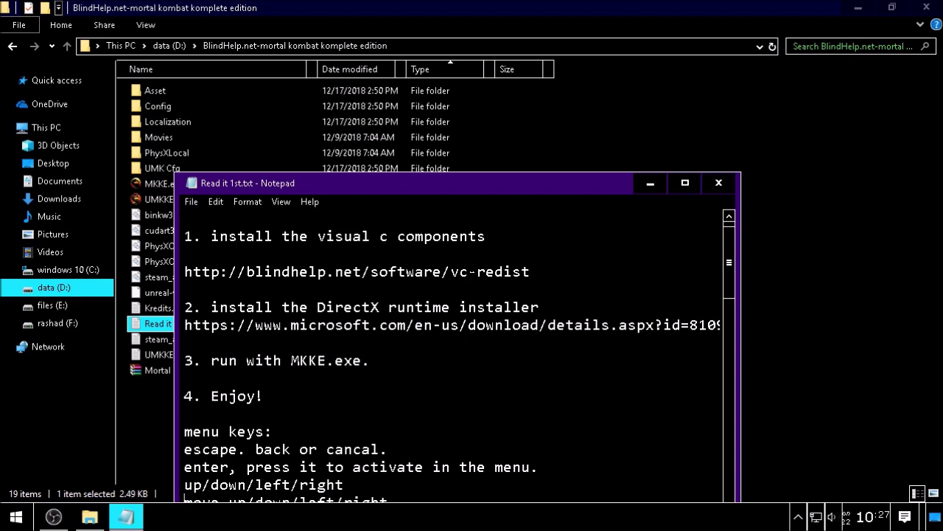
pyautogui.press('Down')
# Read the list of keys for character selection and fighting, including the note on configuring them
pyautogui.press('Down')
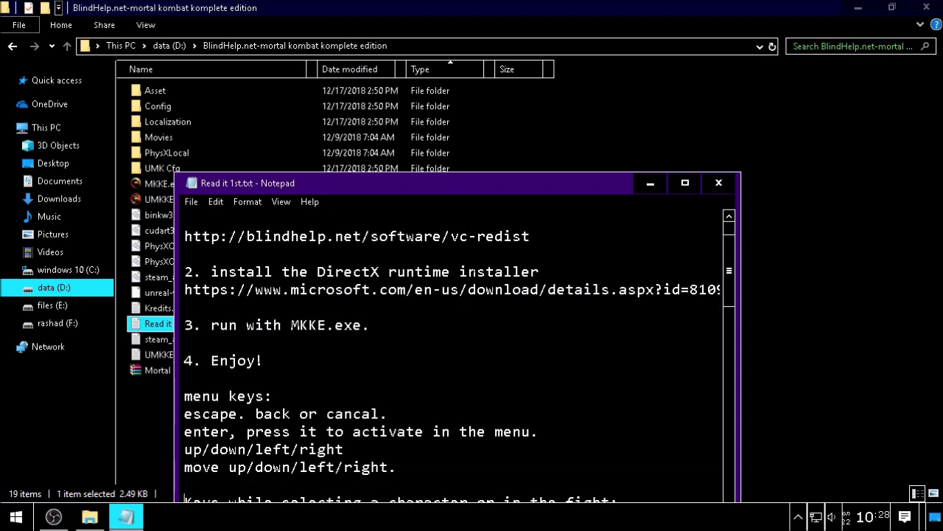
pyautogui.press('Down')
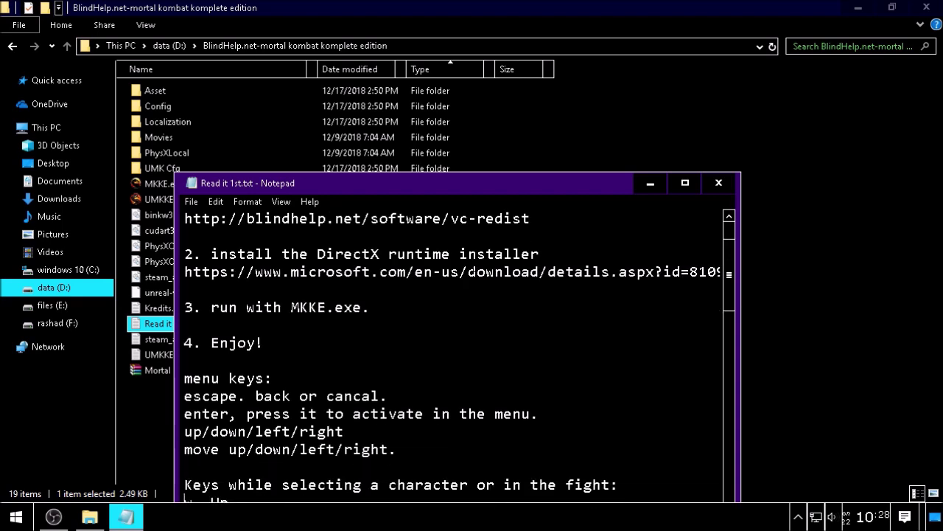
pyautogui.press('Down')
pyautogui.press('Down')
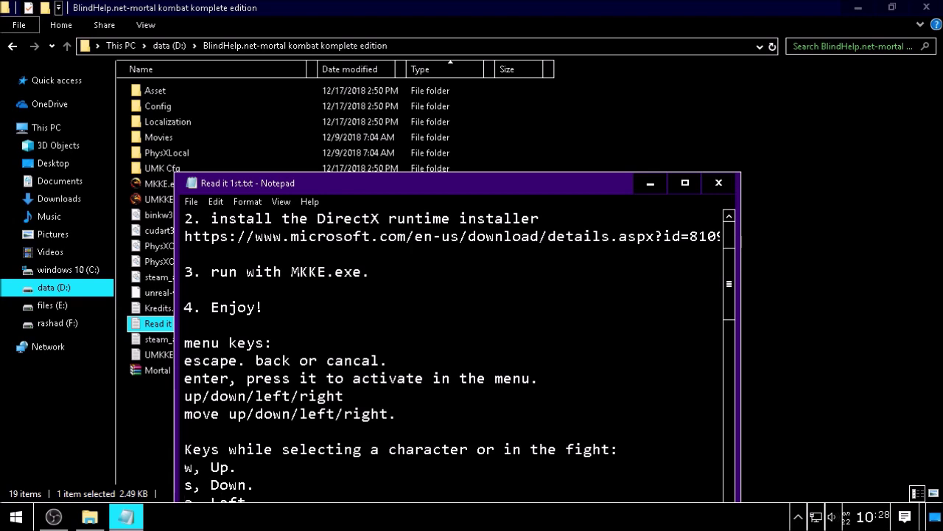
pyautogui.press('Down')
pyautogui.press('Down')
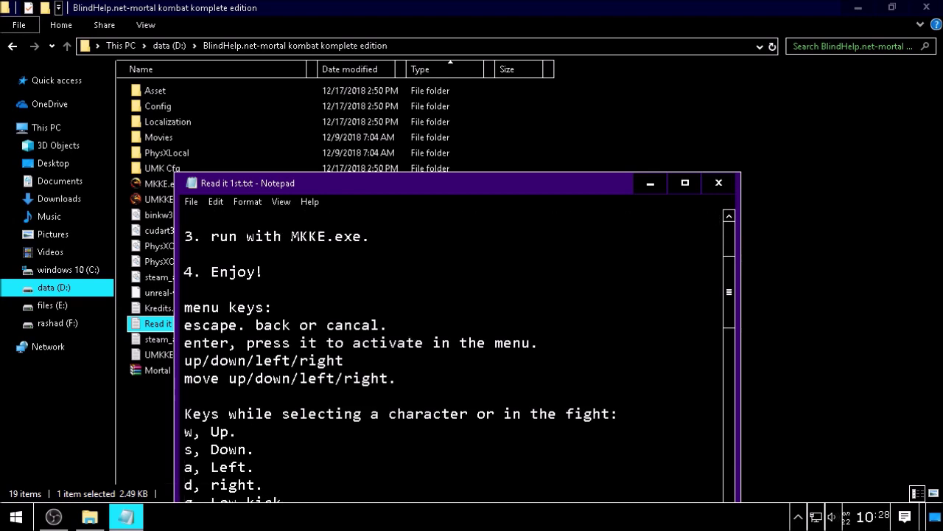
pyautogui.press('Down')
pyautogui.press('Down')
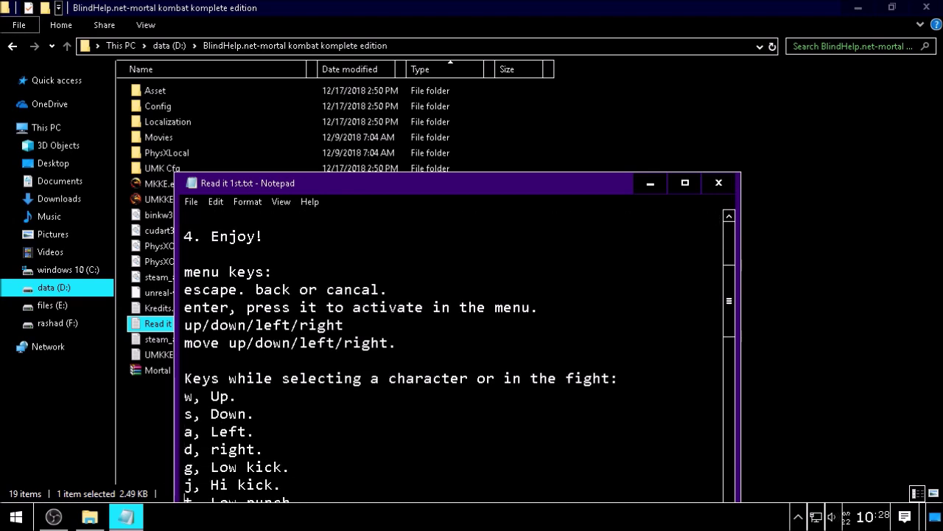
pyautogui.press('Down')
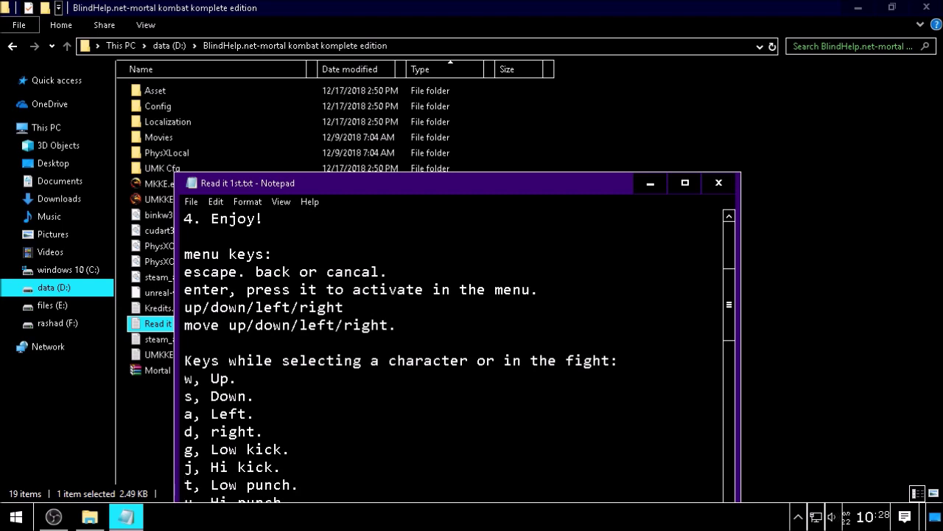
pyautogui.press('Down')
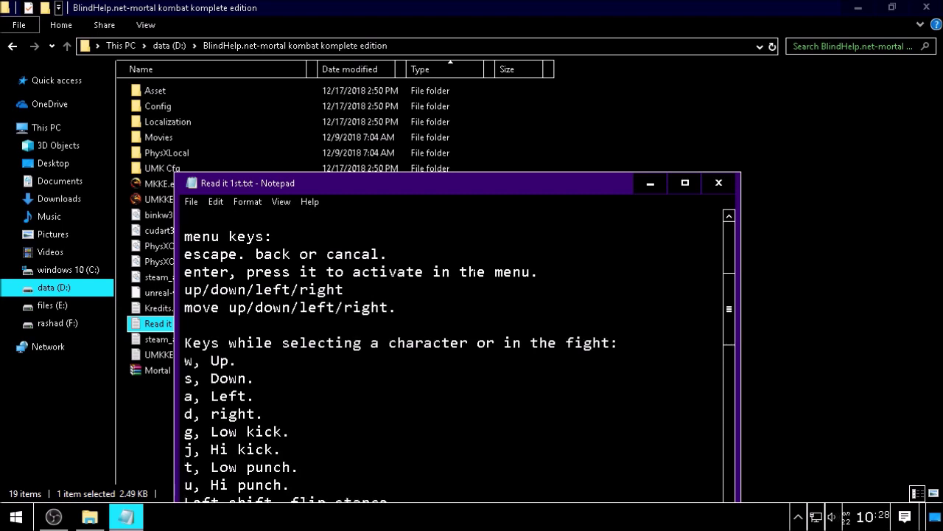
pyautogui.press('Down')
pyautogui.press('Down')
pyautogui.press('Down')
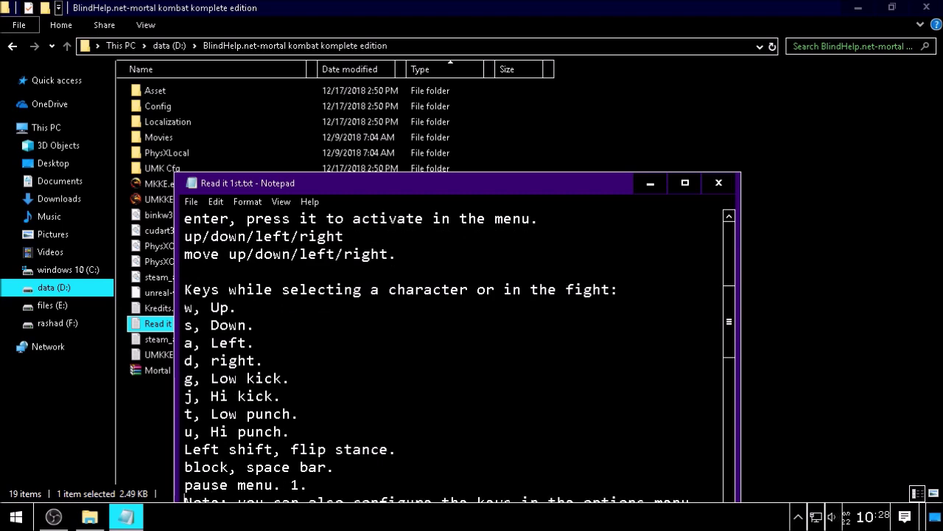
pyautogui.press('Down')
# Read the Bhp recommendation and the common launch errors, and return to the game folder window
pyautogui.press('Down')
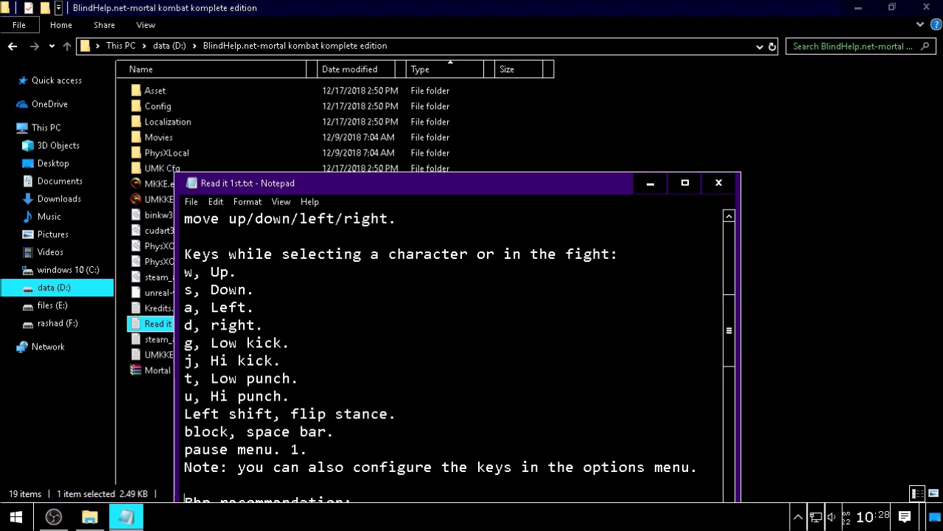
pyautogui.press('Down')
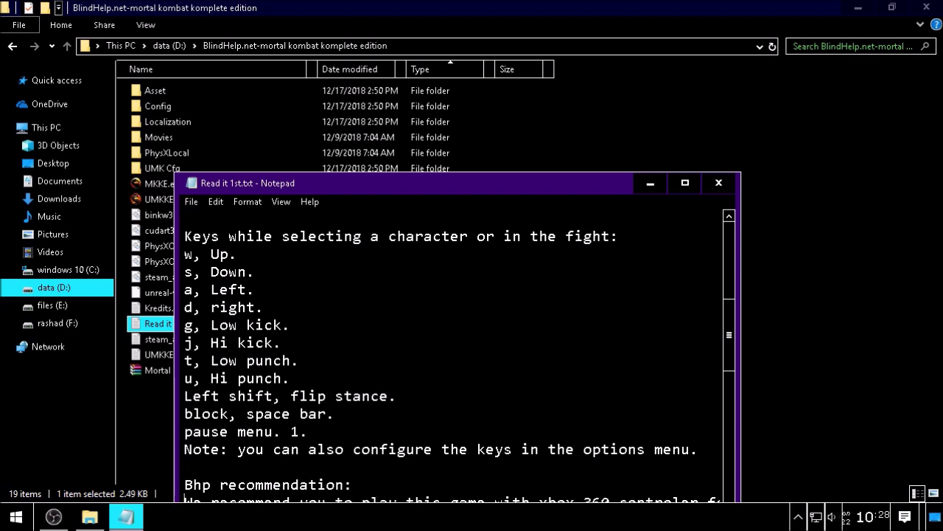
pyautogui.press('Down')
pyautogui.press('Down')
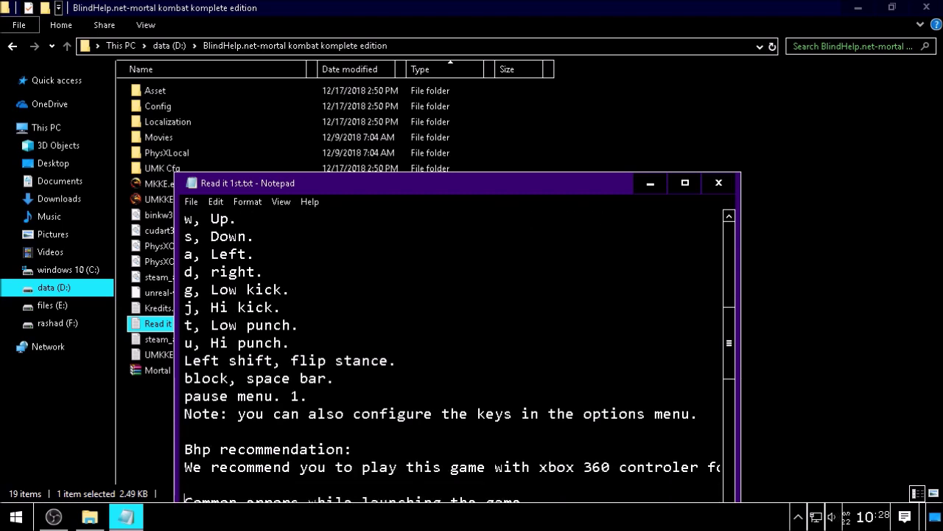
pyautogui.press('Down')
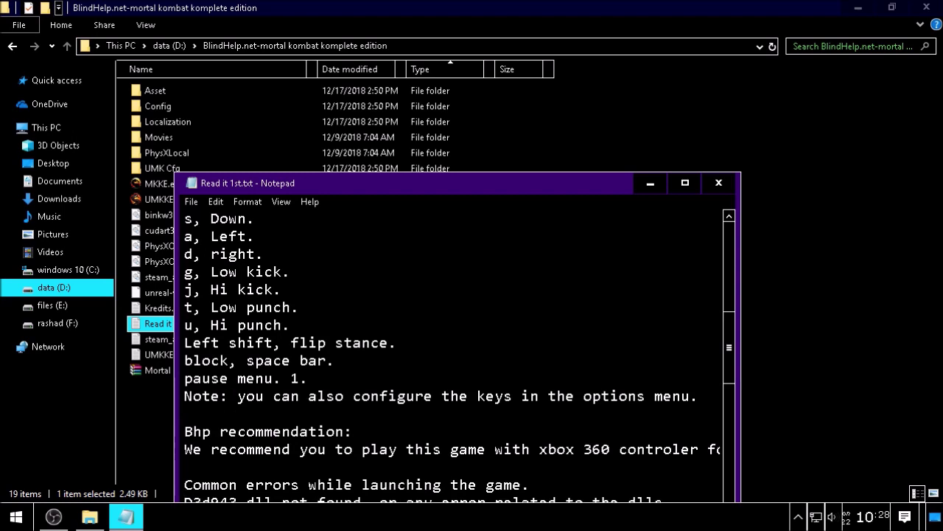
pyautogui.press('Down')
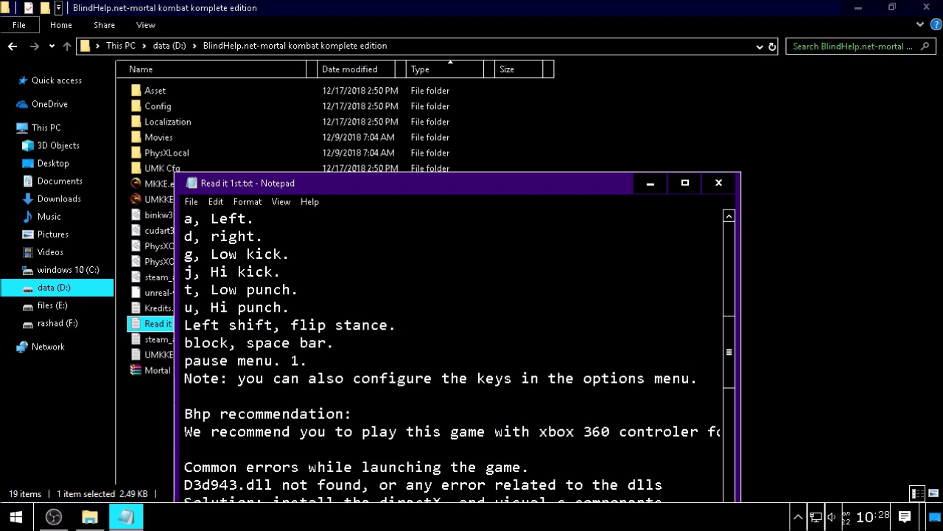
pyautogui.press('Down')
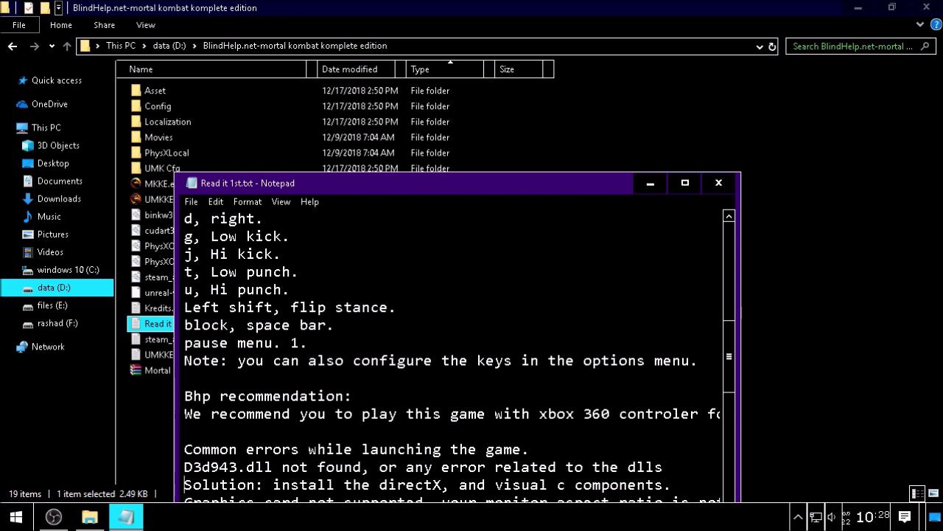
pyautogui.hotkey('alt', 'Tab')
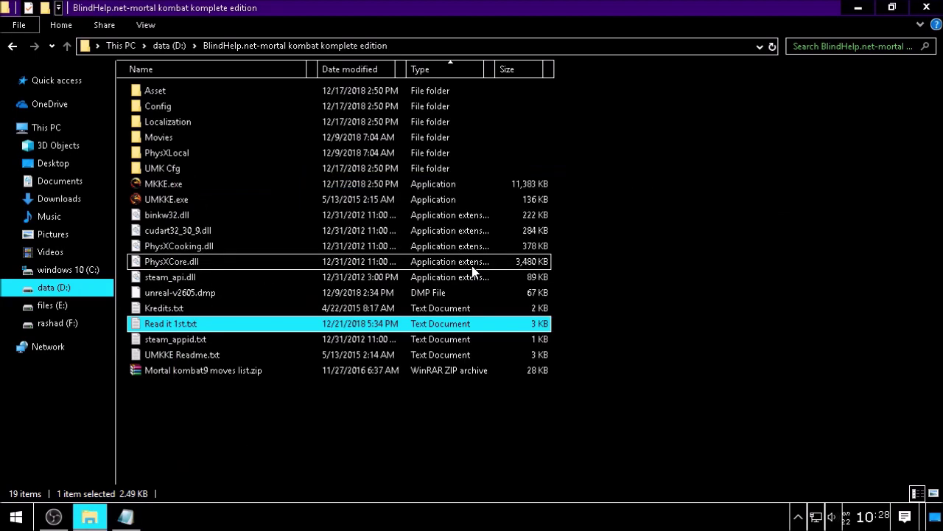
# Try to launch the game from MKKE.exe, and dismiss the graphics card error dialog
pyautogui.press('m')
pyautogui.press('k')
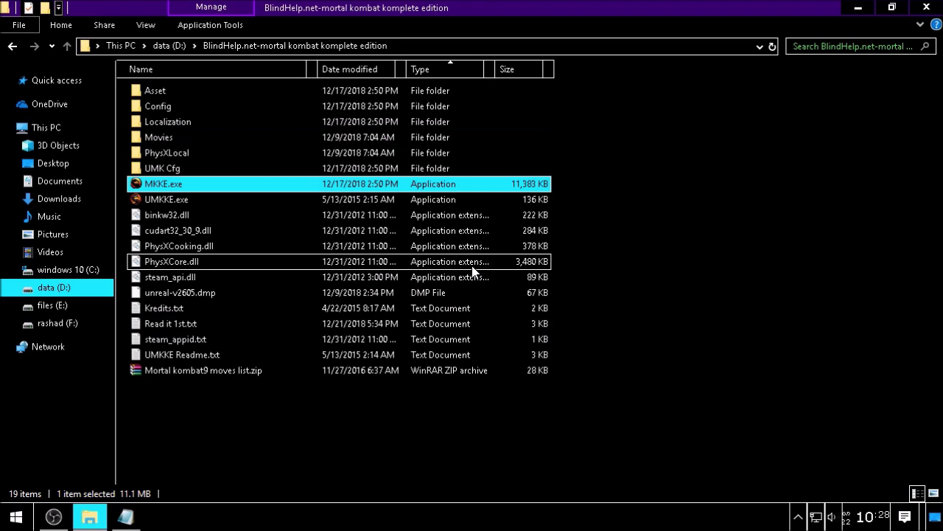
pyautogui.press('Return')
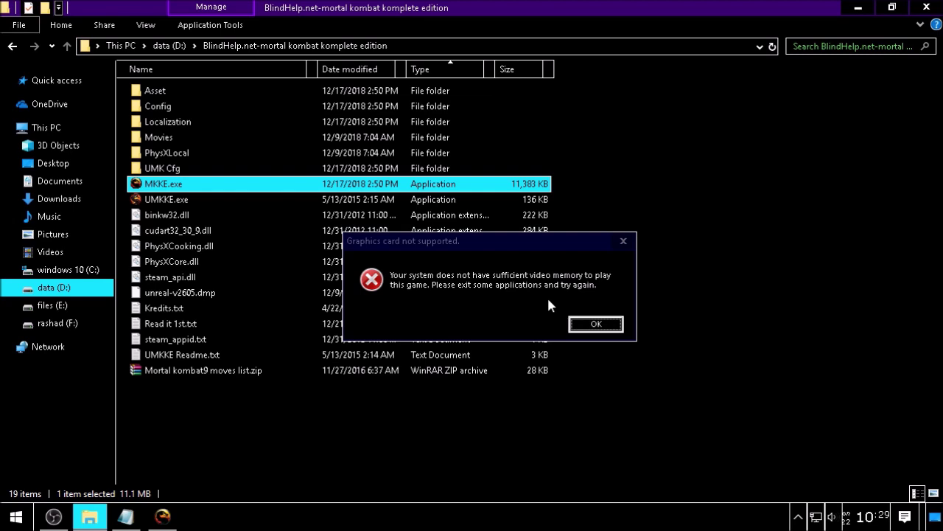
pyautogui.press('Return')
# Read the "Graphics card not supported" entry and its solution in Read it 1st.txt
pyautogui.hotkey('alt', 'Tab')
pyautogui.press('Up')
pyautogui.press('Down')
pyautogui.press('Down')
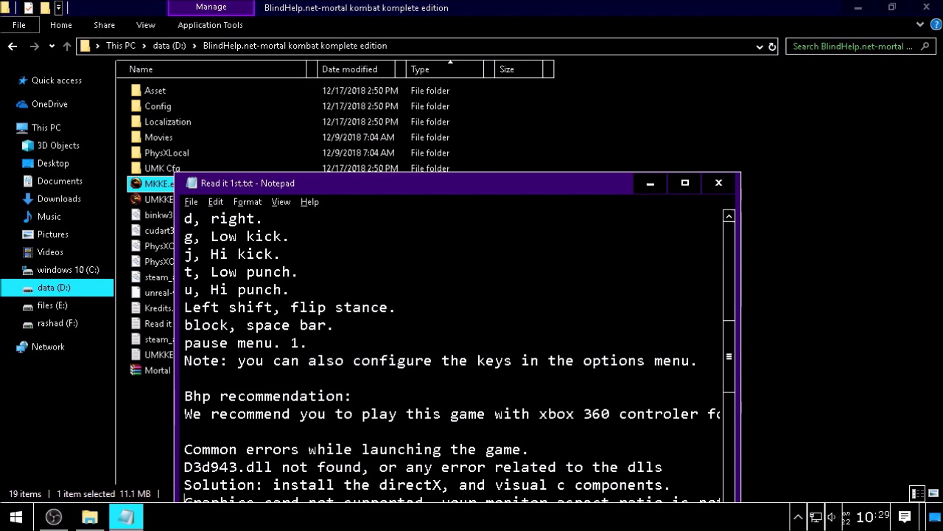
pyautogui.press('Down')
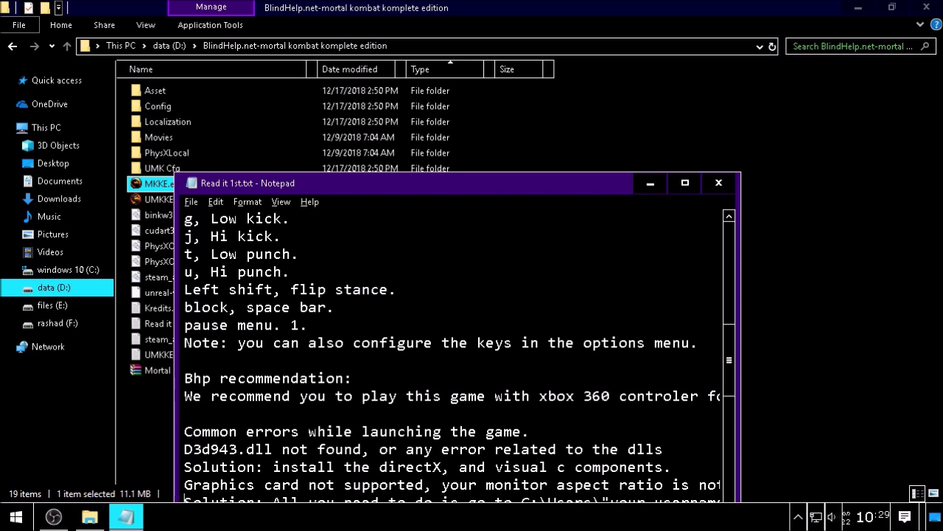
# Open the AppData folder through the Run dialog and go to its Roaming\MKKE subfolder
pyautogui.press('super+r')
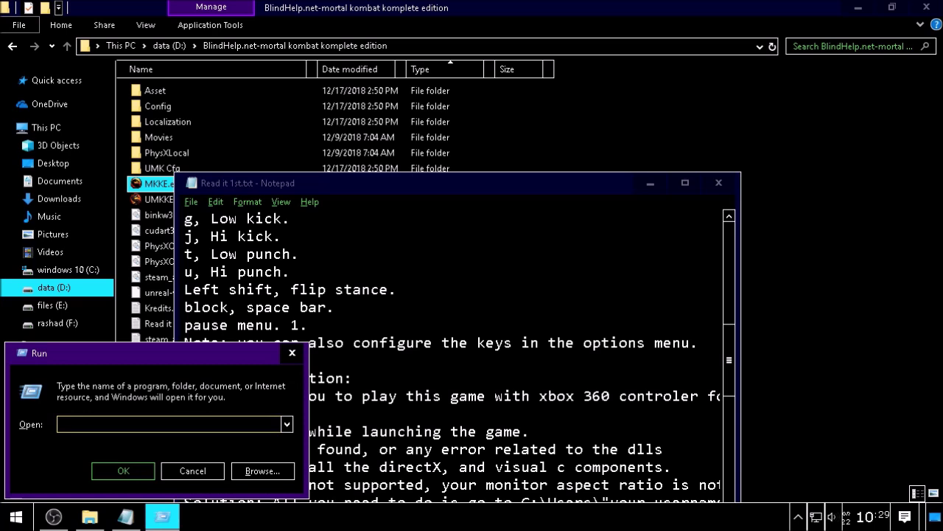
pyautogui.write('appdata')
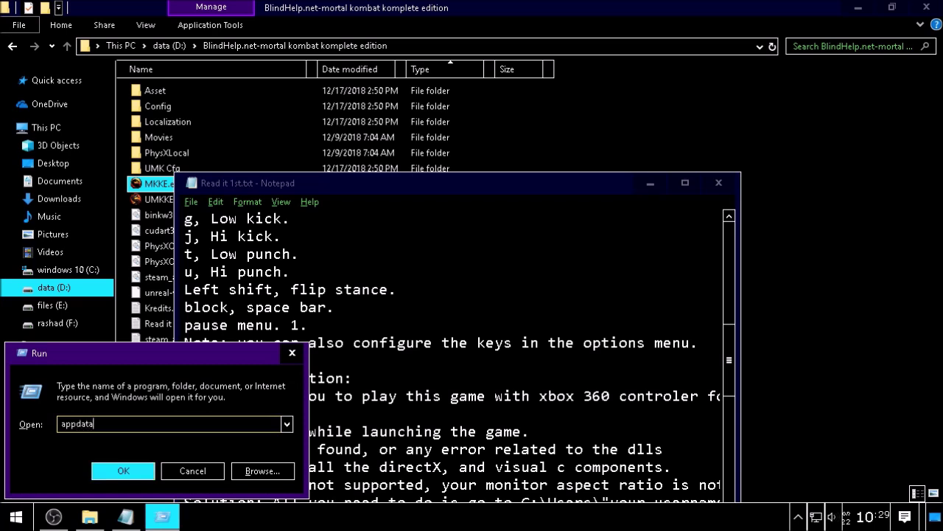
pyautogui.press('Return')
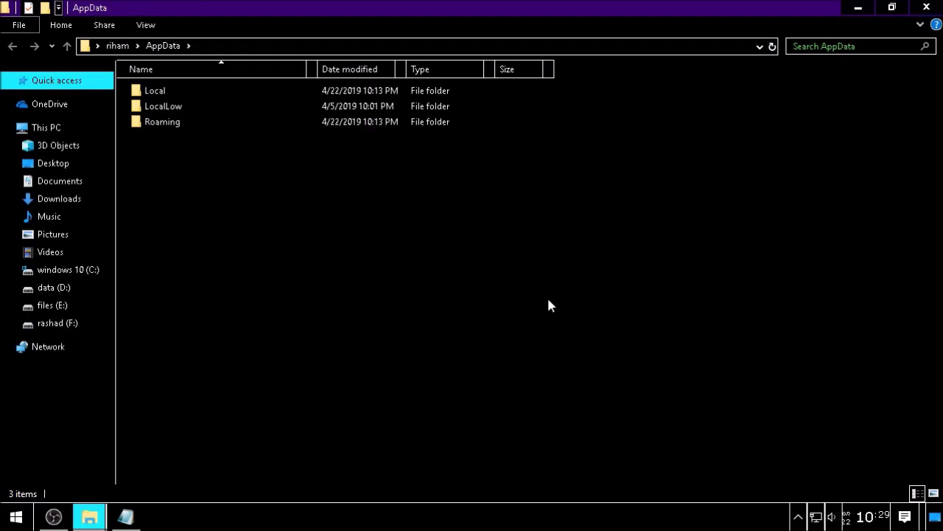
pyautogui.press('r')
pyautogui.press('Return')
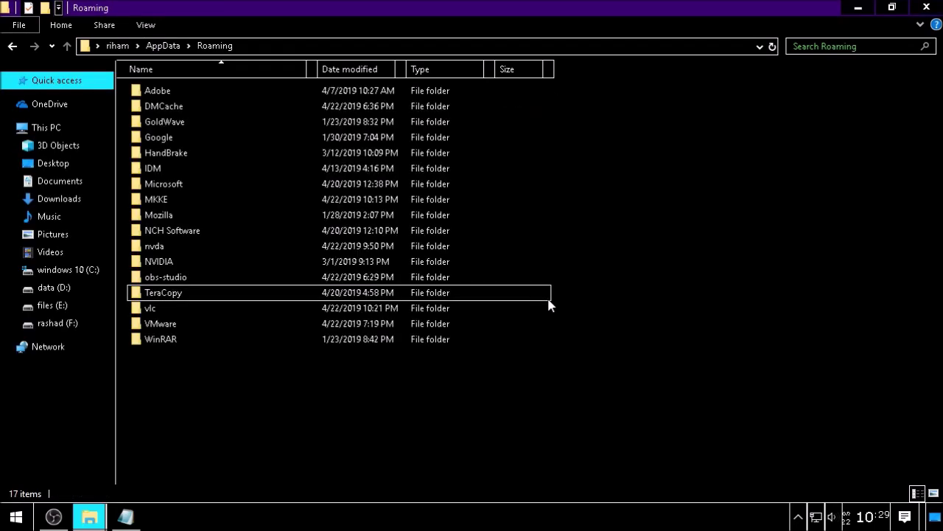
pyautogui.press('m')
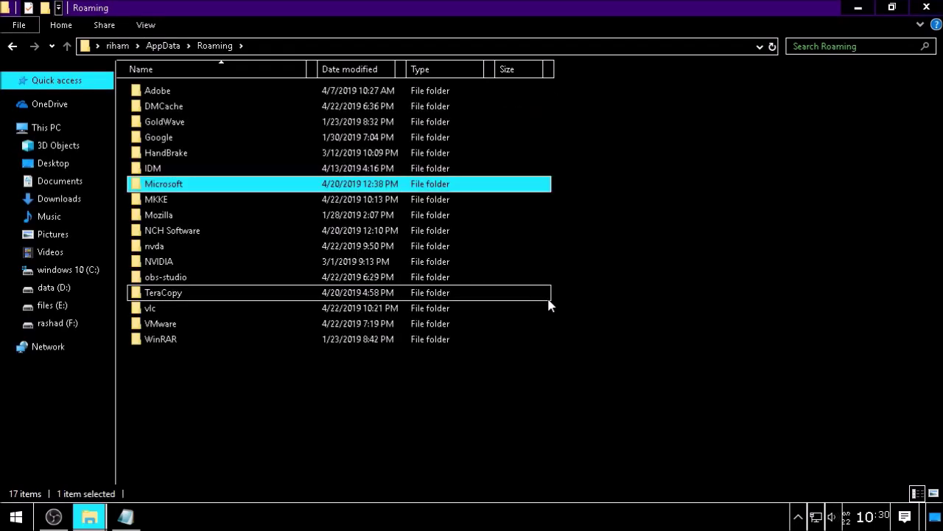
pyautogui.press('k')
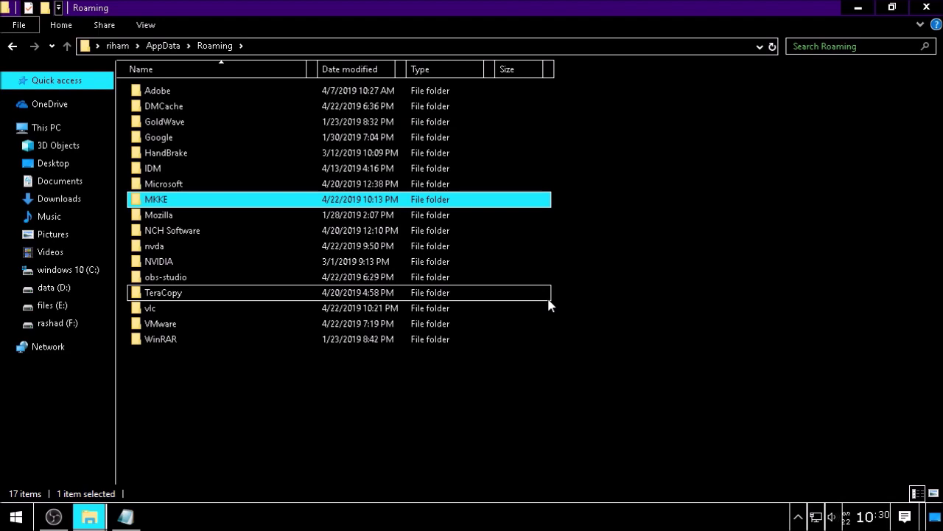
pyautogui.press('Return')
# Read the solution lines in Read it 1st.txt about finding the "Dedicated Memory:" line in dxdiag.txt
pyautogui.hotkey('alt', 'Tab')
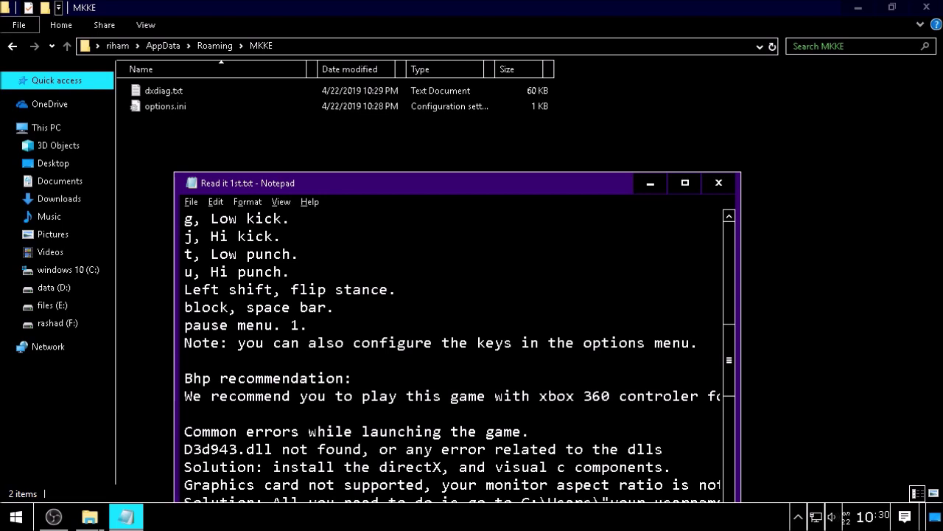
pyautogui.press('Down')
pyautogui.hotkey('ctrl', 'Right')
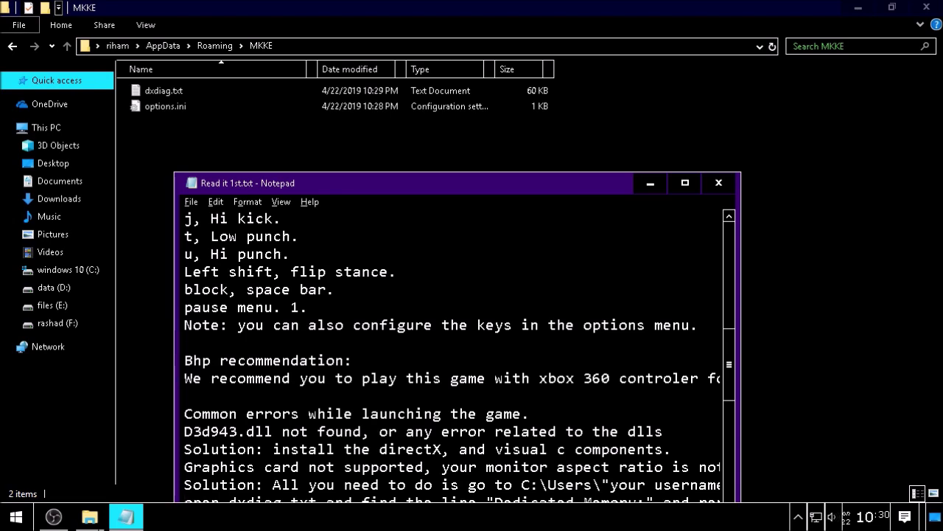
pyautogui.press('Right')
pyautogui.press('Right')
pyautogui.press('Right')
pyautogui.press('Right')
pyautogui.press('Right')
# Open dxdiag.txt from the MKKE folder and close the folder window
pyautogui.press('super+Down')
pyautogui.press('Down')
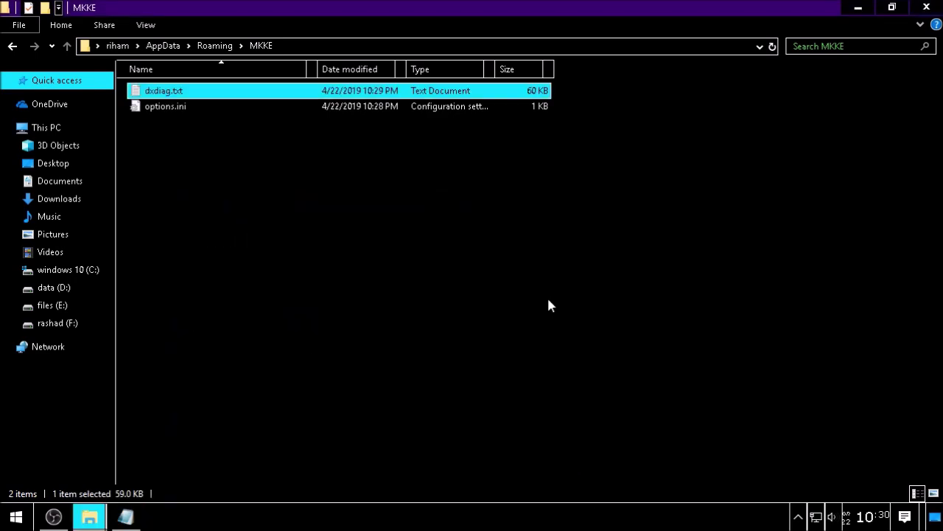
pyautogui.press('Return')
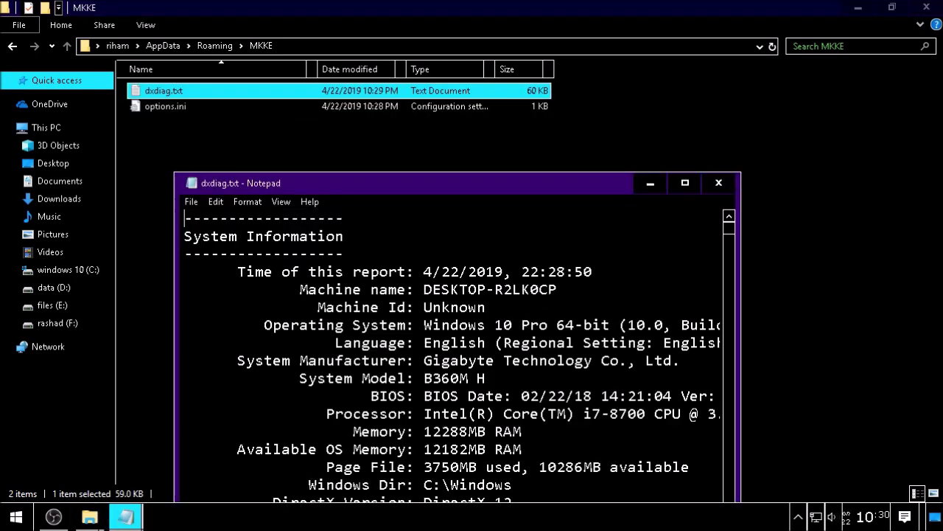
pyautogui.press('super+Down')
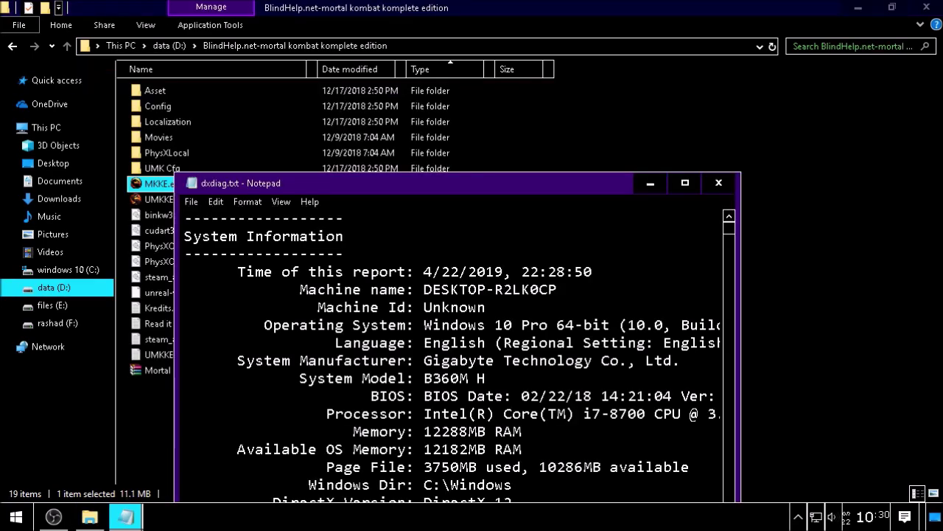
pyautogui.hotkey('alt', 'F4')
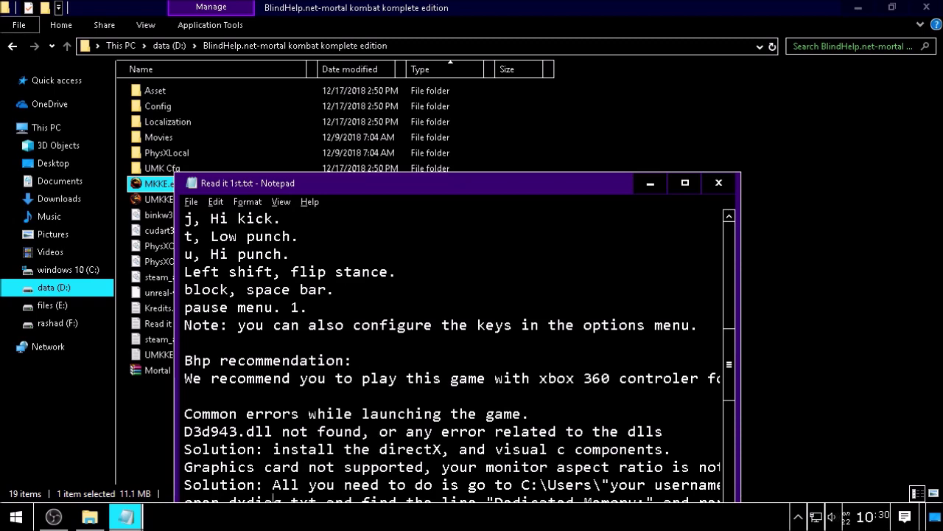
# Reset dxdiag.txt to its beginning and copy the phrase "Dedicated Memory:" from the solution in Read it 1st.txt
pyautogui.hotkey('alt', 'Tab')
pyautogui.hotkey('ctrl', 'a')
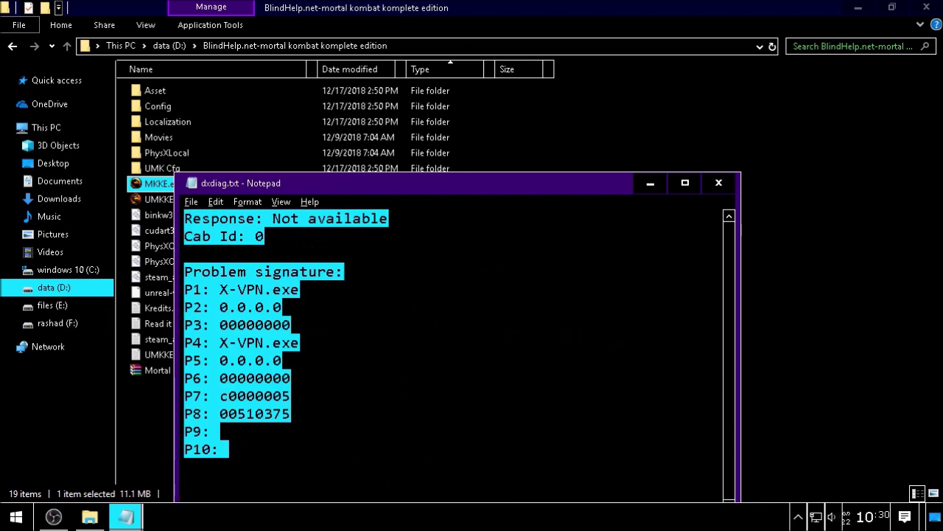
pyautogui.hotkey('ctrl', 'Home')
pyautogui.hotkey('alt', 'Tab')
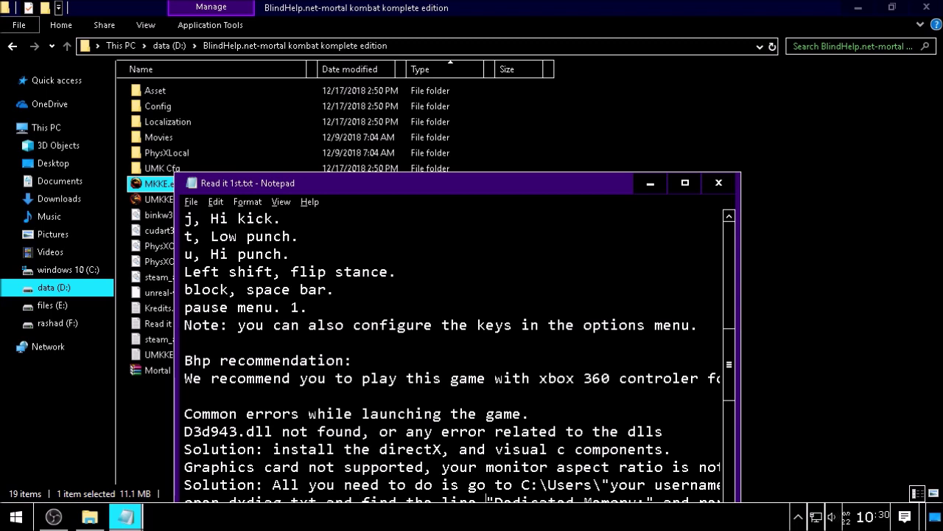
pyautogui.hotkey('ctrl', 'shift', 'Right')
pyautogui.hotkey('ctrl', 'shift', 'Right')
pyautogui.hotkey('ctrl', 'c')
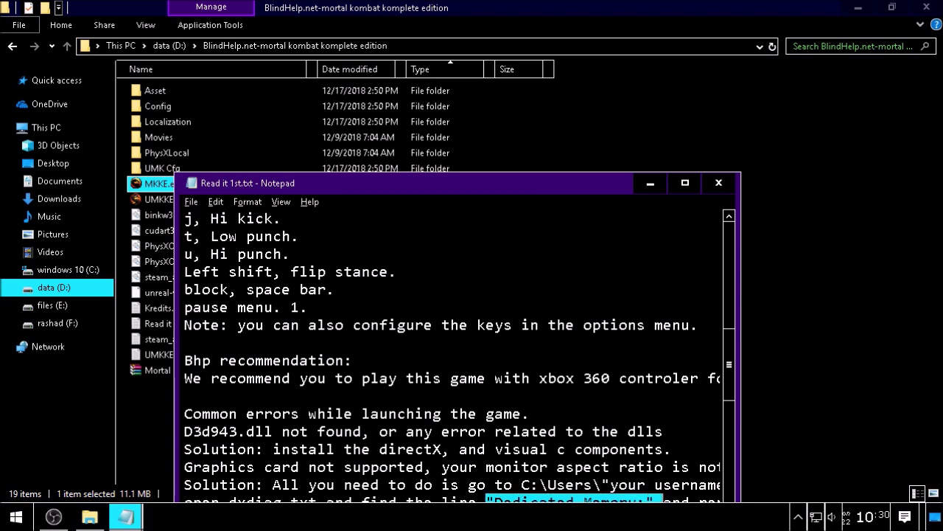
# Maximize dxdiag.txt and search it for the copied phrase with its opening quotation mark removed
pyautogui.hotkey('ctrl', 'Right')
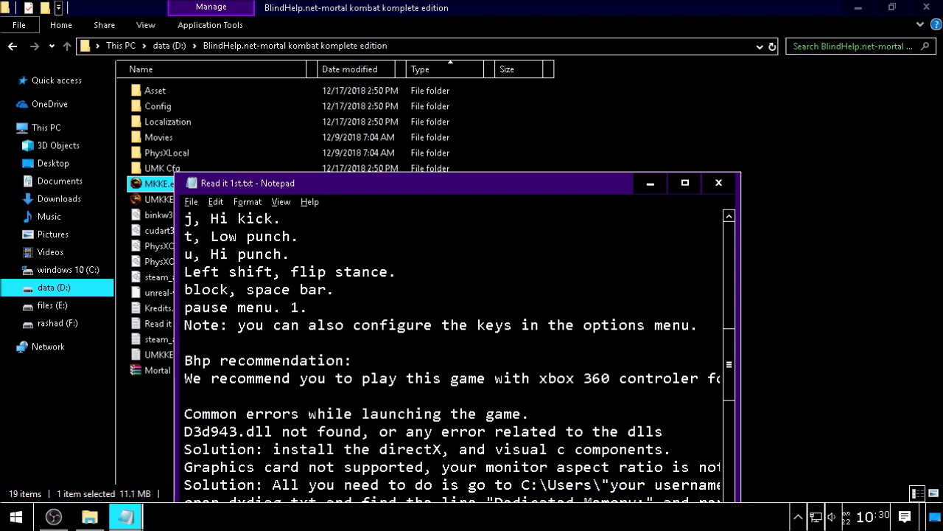
pyautogui.hotkey('ctrl', 'Left')
pyautogui.hotkey('ctrl', 'Left')
pyautogui.hotkey('ctrl', 'Left')
pyautogui.hotkey('ctrl', 'Left')
pyautogui.hotkey('ctrl', 'Left')
pyautogui.hotkey('alt', 'Tab')
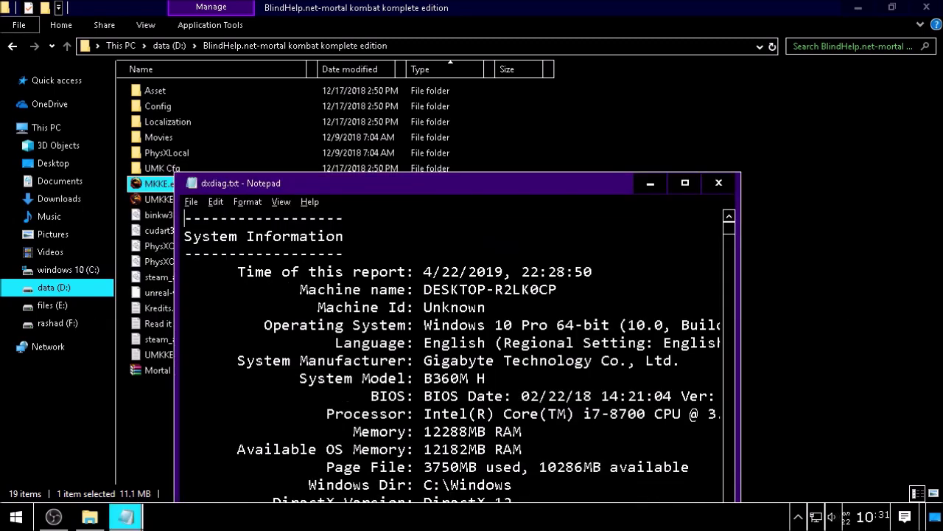
pyautogui.press('super+Up')
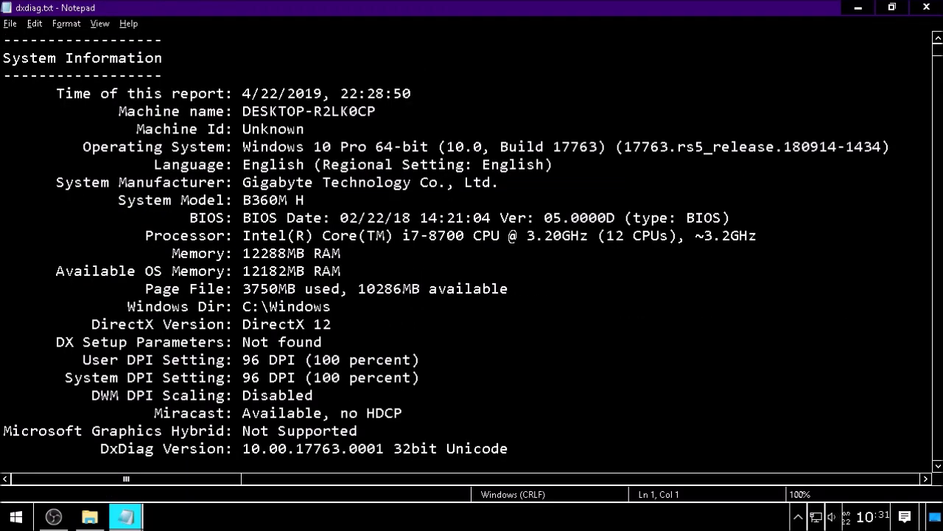
pyautogui.hotkey('ctrl', 'f')
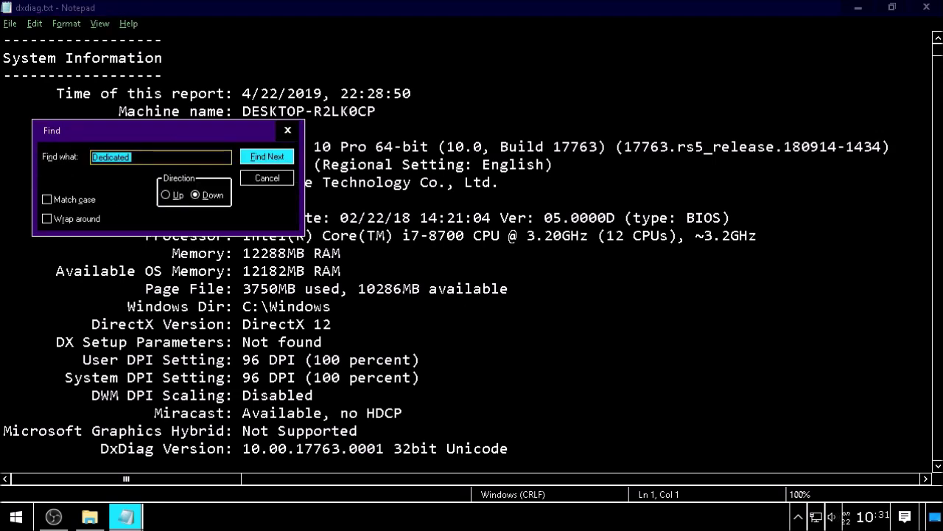
pyautogui.hotkey('ctrl', 'v')
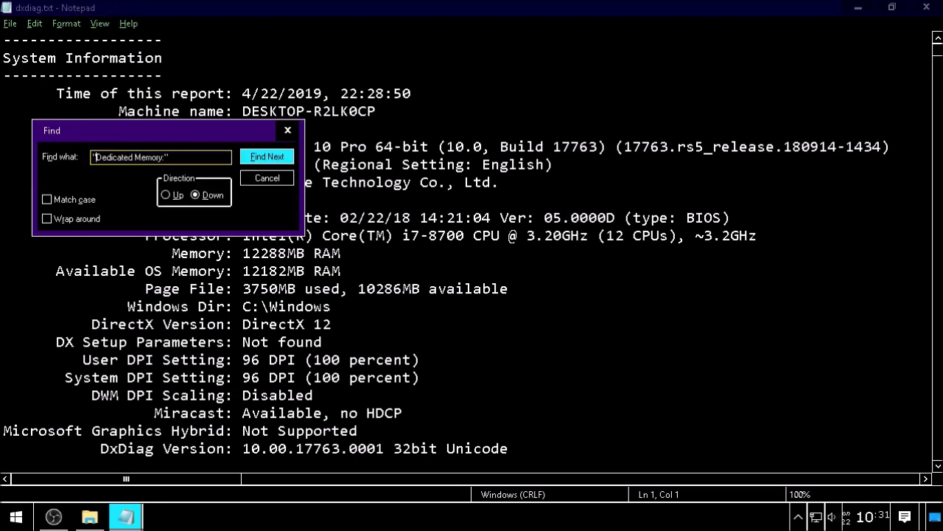
pyautogui.press('BackSpace')
pyautogui.press('Tab')
pyautogui.press('Tab')
pyautogui.press('Tab')
pyautogui.press('Tab')
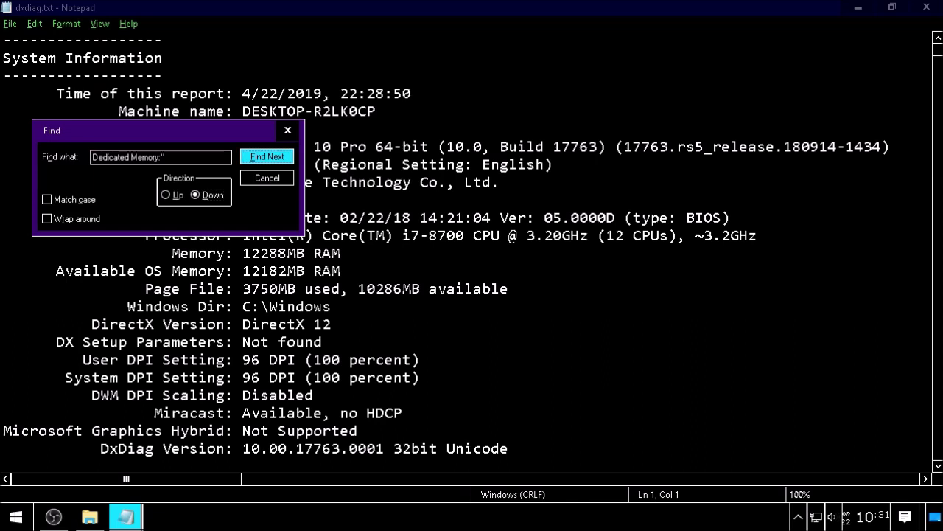
pyautogui.press('Return')
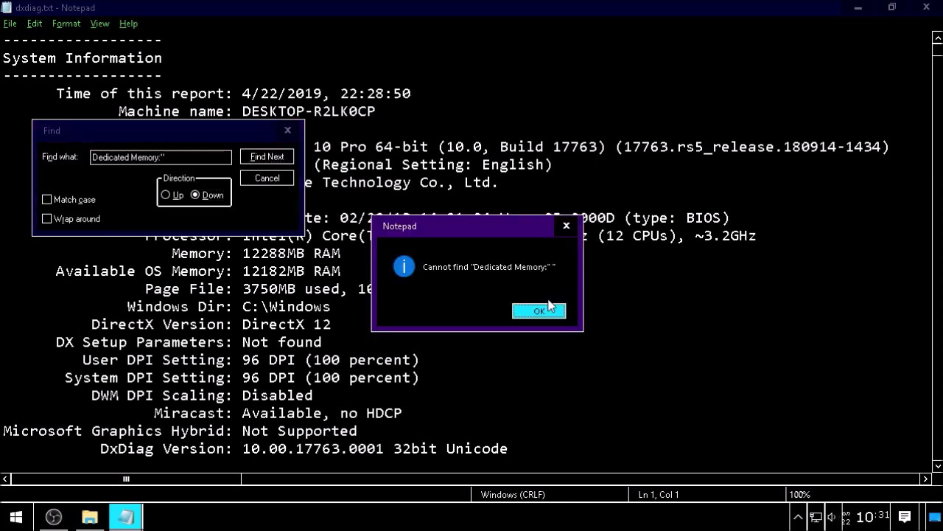
# Shorten the search phrase to Dedicated Memory, find it in dxdiag.txt, and close the Find dialog
pyautogui.click(539, 310)
pyautogui.press('Tab')
pyautogui.press('Tab')
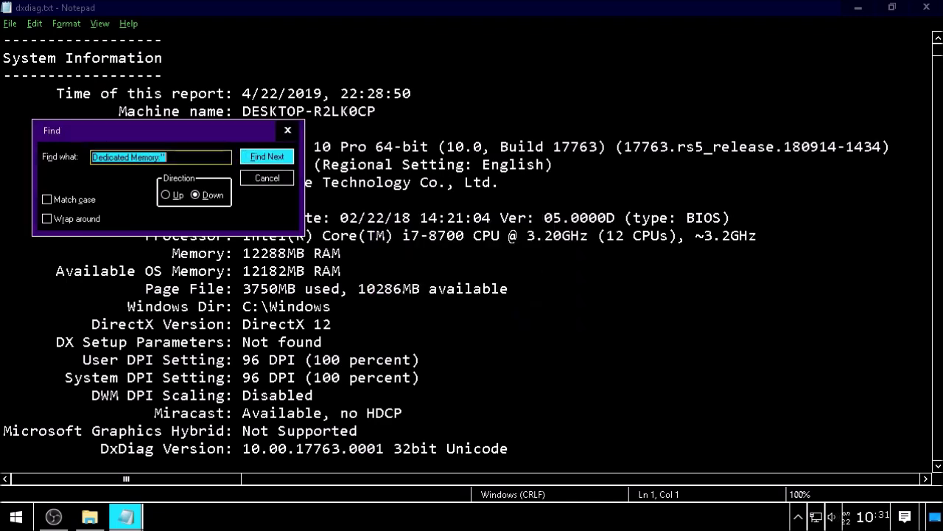
pyautogui.press('Left')
pyautogui.press('Right')
pyautogui.press('Right')
pyautogui.press('Right')
pyautogui.press('Right')
pyautogui.press('Right')
pyautogui.press('Right')
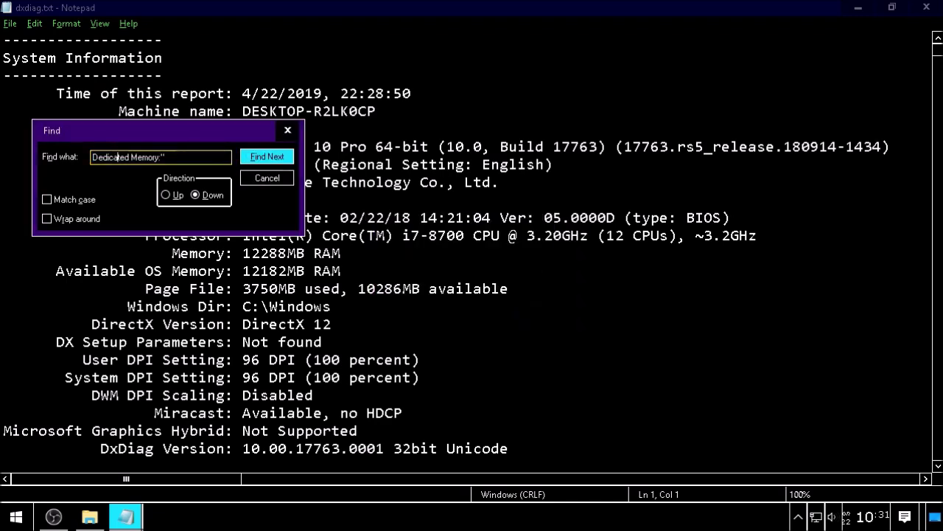
pyautogui.press('Right')
pyautogui.press('Right')
pyautogui.press('Right')
pyautogui.press('Right')
pyautogui.press('Right')
pyautogui.press('Right')
pyautogui.press('Right')
pyautogui.press('Right')
pyautogui.press('BackSpace')
pyautogui.press('BackSpace')
pyautogui.press('Tab')
pyautogui.press('Tab')
pyautogui.press('Tab')
pyautogui.press('Return')
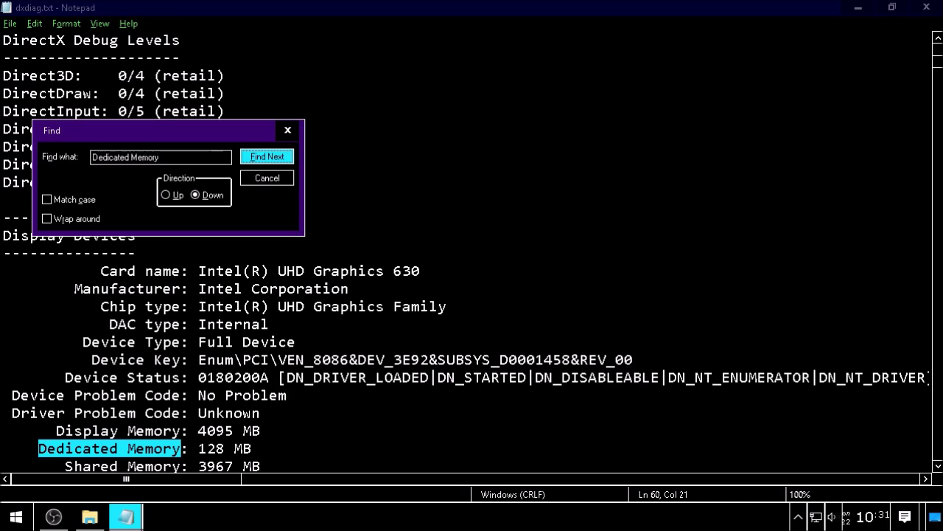
pyautogui.press('Escape')
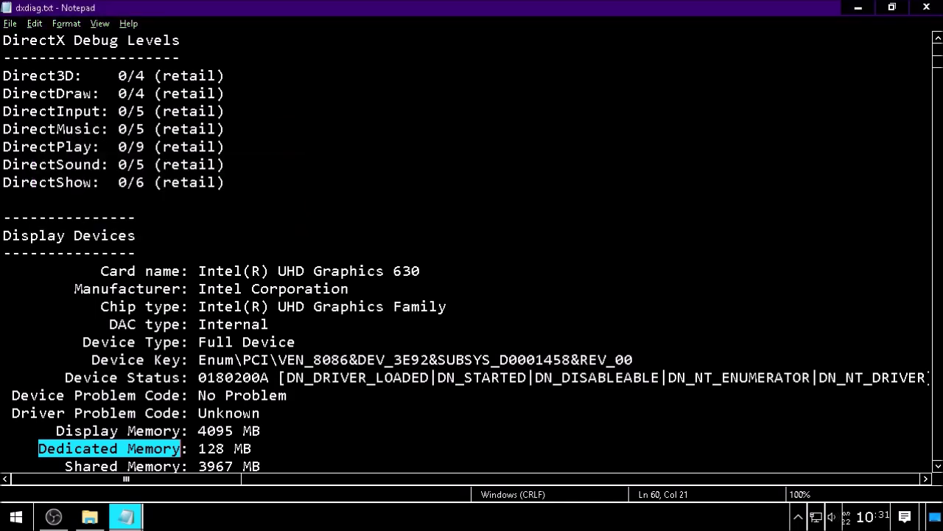
# Set the Dedicated Memory value in dxdiag.txt to 1024 MB, and save and close the file
pyautogui.press('Right')
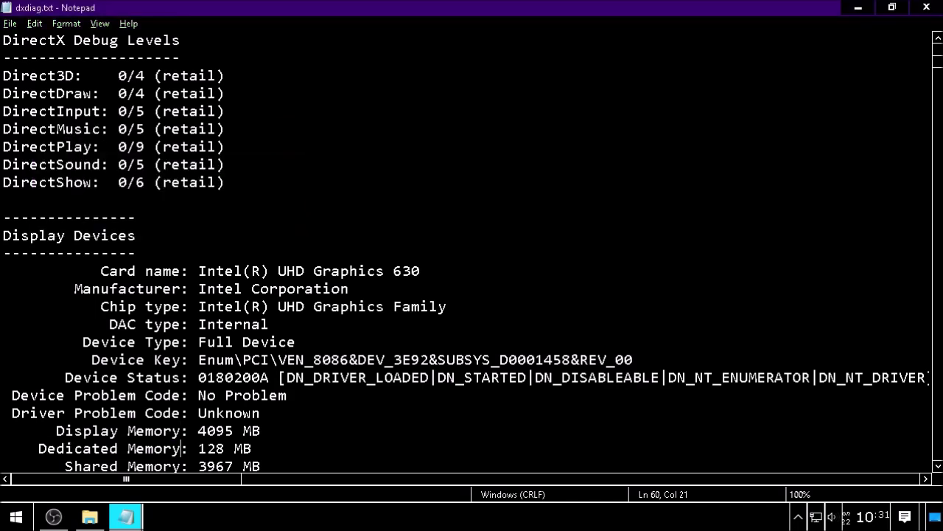
pyautogui.press('Right')
pyautogui.press('Right')
pyautogui.press('Right')
pyautogui.press('Right')
pyautogui.press('Right')
pyautogui.hotkey('alt', 'Tab')
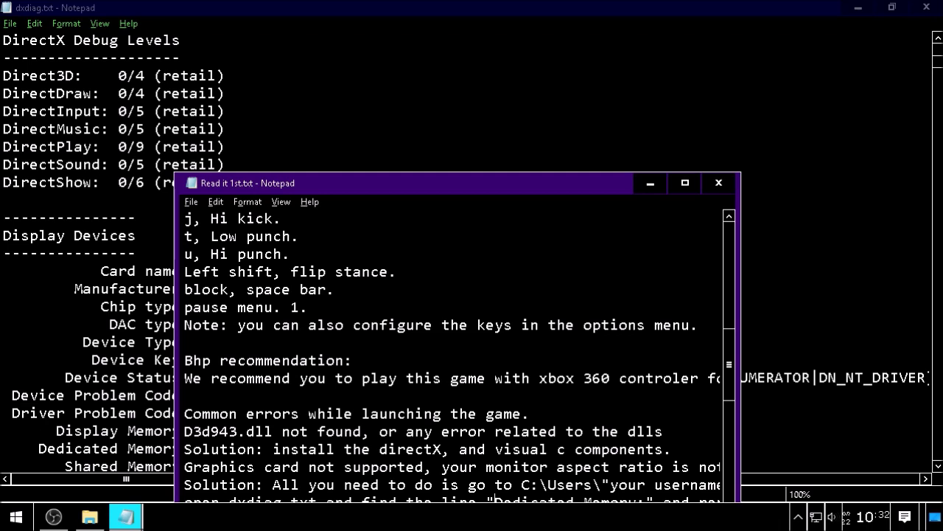
pyautogui.hotkey('alt', 'Tab')
pyautogui.press('Right')
pyautogui.press('Left')
pyautogui.press('Left')
pyautogui.press('Left')
pyautogui.press('Left')
pyautogui.press('Left')
pyautogui.press('Right')
pyautogui.press('Right')
pyautogui.press('Right')
pyautogui.press('Right')
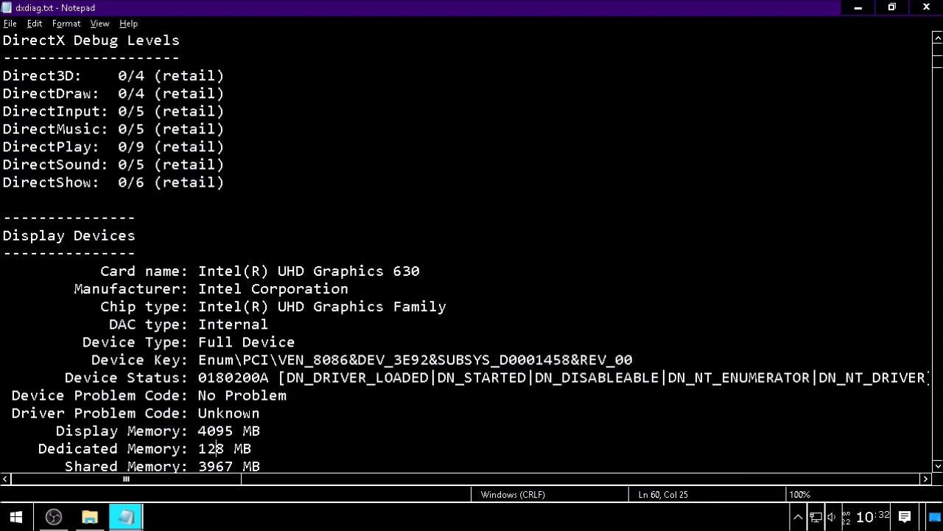
pyautogui.press('BackSpace')
pyautogui.press('BackSpace')
pyautogui.press('BackSpace')
pyautogui.write('1024')
pyautogui.press('Down')
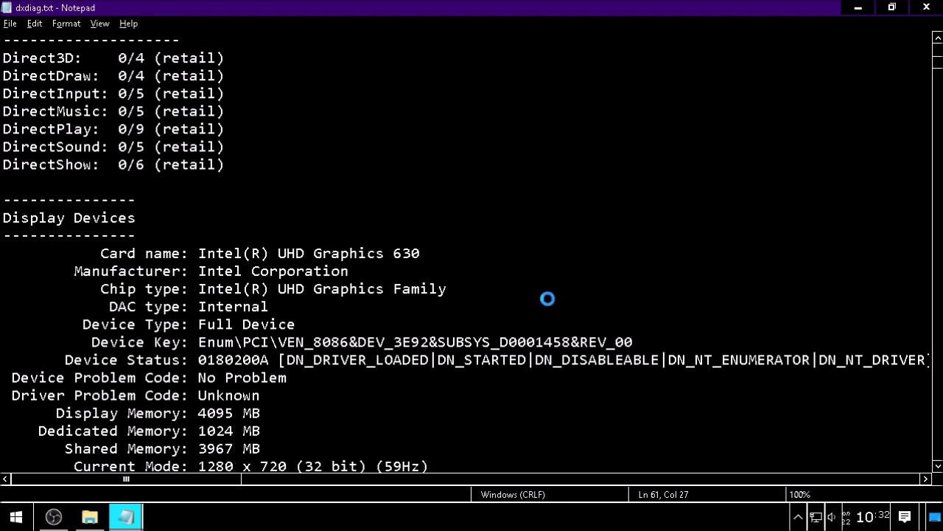
pyautogui.hotkey('alt', 'F4')
pyautogui.press('Return')
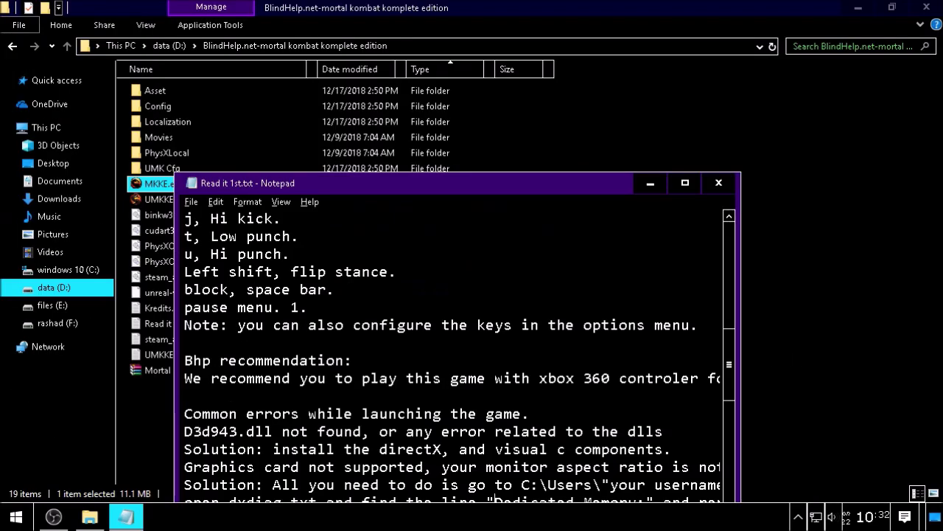
# Read the readme's note on the edited file, open the AppData\Roaming\MKKE folder and select dxdiag.txt
pyautogui.press('Down')
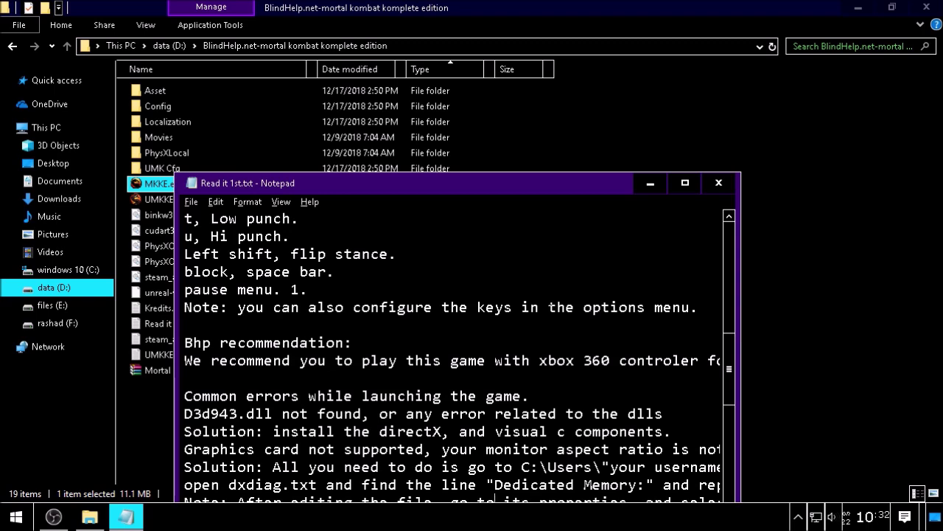
pyautogui.press('super+r')
pyautogui.write('appdata')
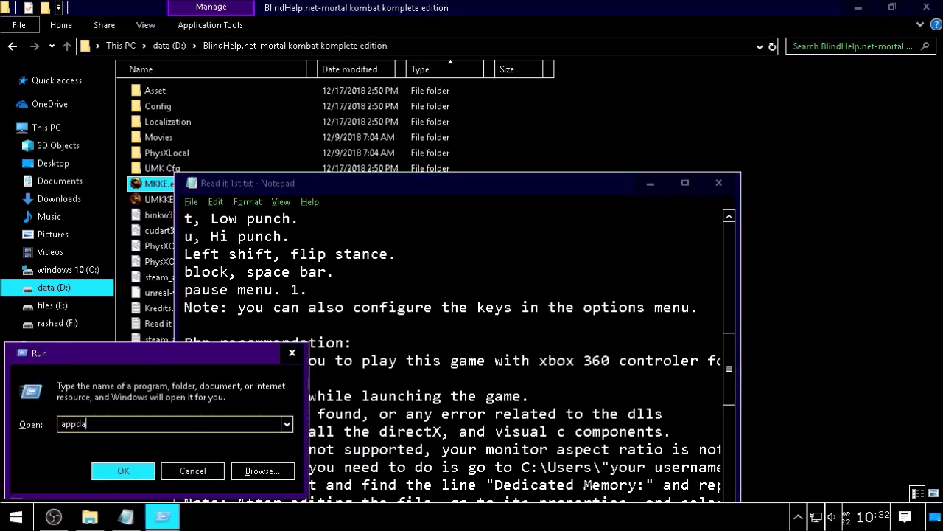
pyautogui.press('Return')
pyautogui.press('r')
pyautogui.press('Return')
pyautogui.press('m')
pyautogui.press('k')
pyautogui.press('Return')
pyautogui.press('d')
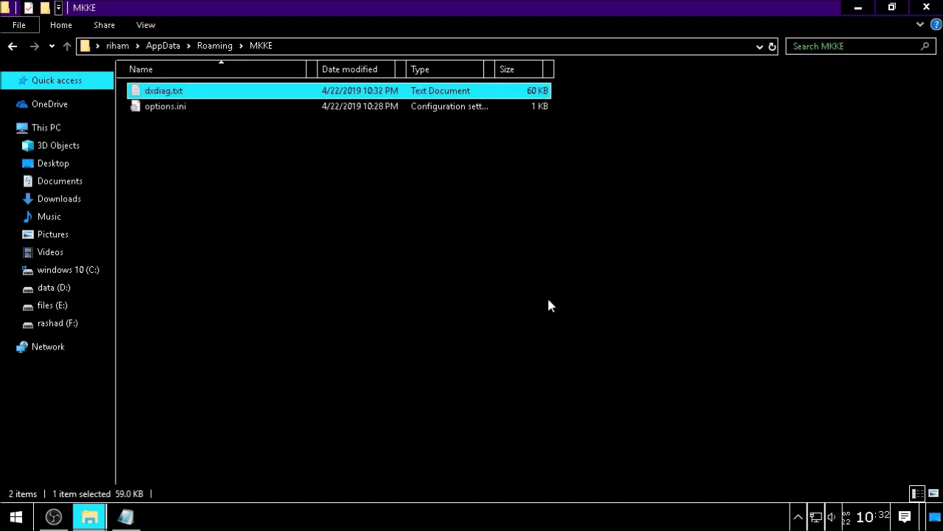
# Set the Read-only attribute in the properties of dxdiag.txt, apply it, and close the MKKE folder
pyautogui.hotkey('alt', 'Return')
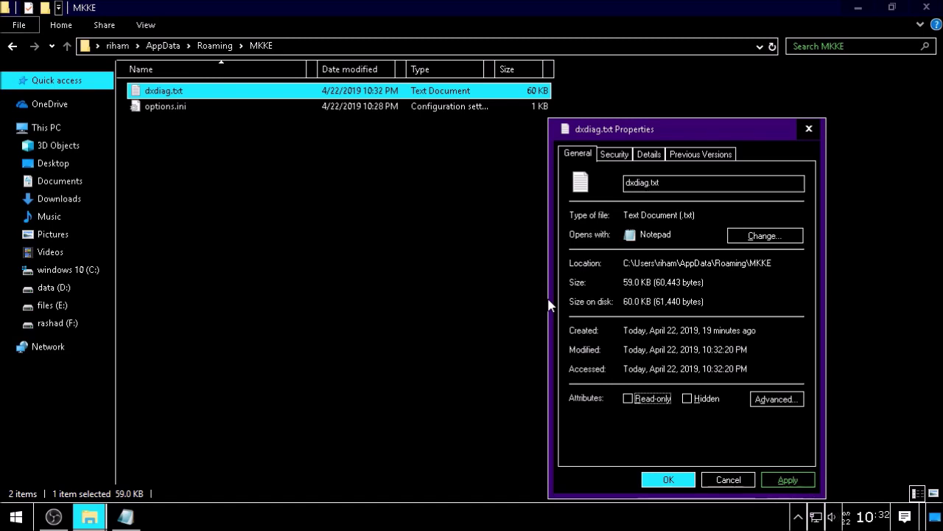
pyautogui.press('Tab')
pyautogui.press('Tab')
pyautogui.hotkey('shift', 'Tab')
pyautogui.hotkey('shift', 'Tab')
pyautogui.press('space')
pyautogui.press('Return')
pyautogui.hotkey('alt', 'F4')
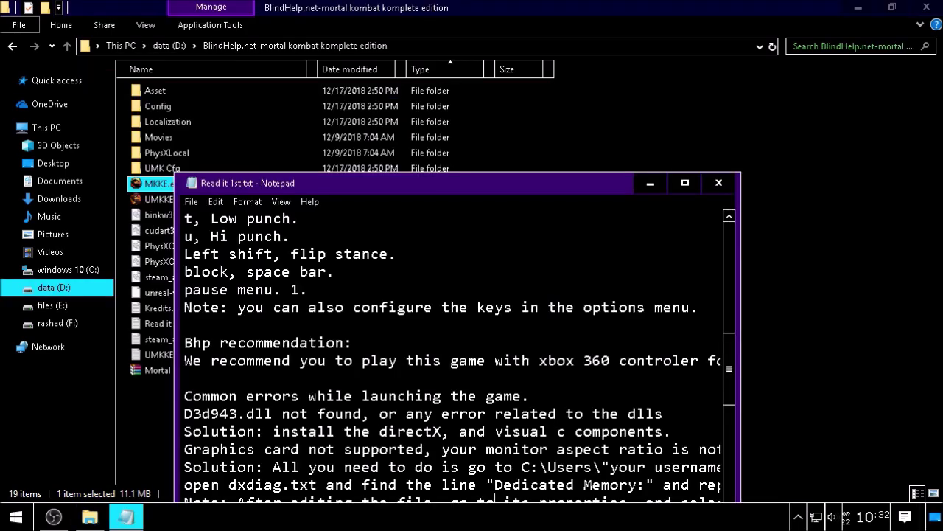
# Close Read it 1st.txt and launch MKKE.exe from the BlindHelp.net-mortal kombat komplete edition folder
pyautogui.hotkey('alt', 'F4')
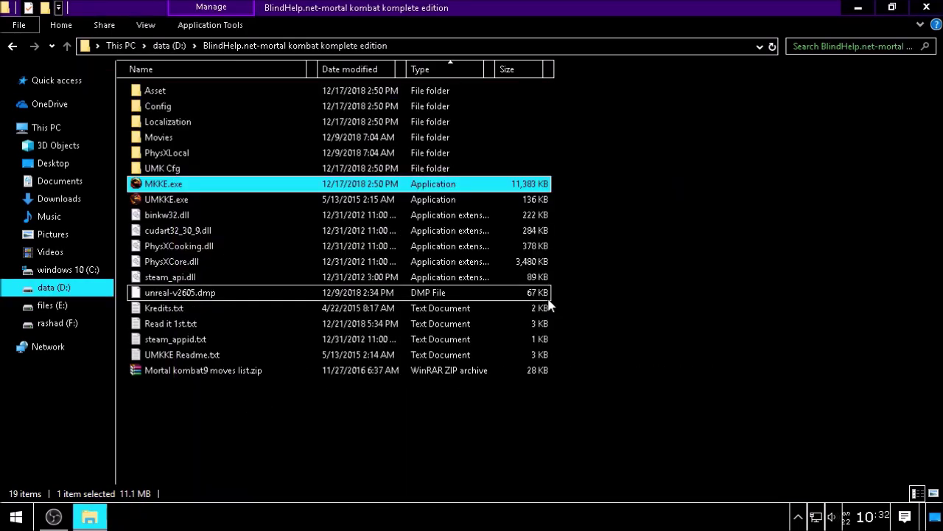
pyautogui.press('Home')
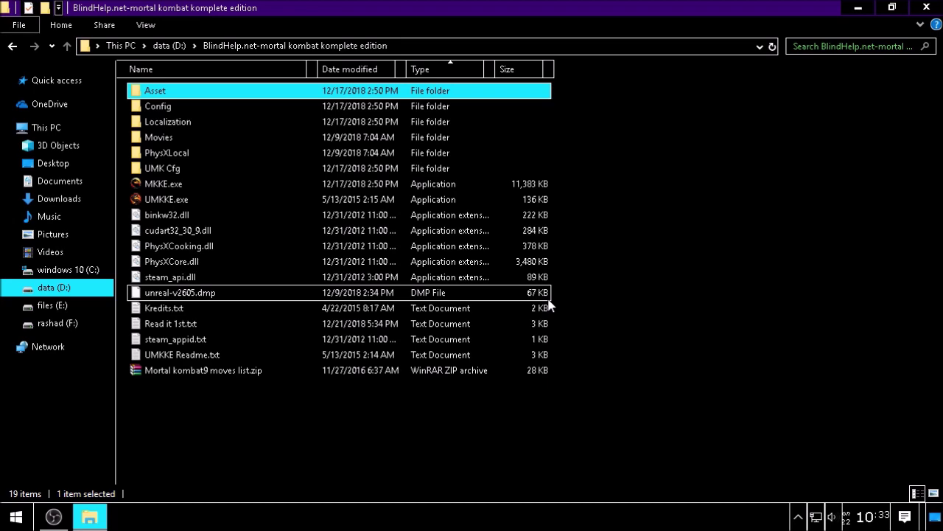
pyautogui.press('s')
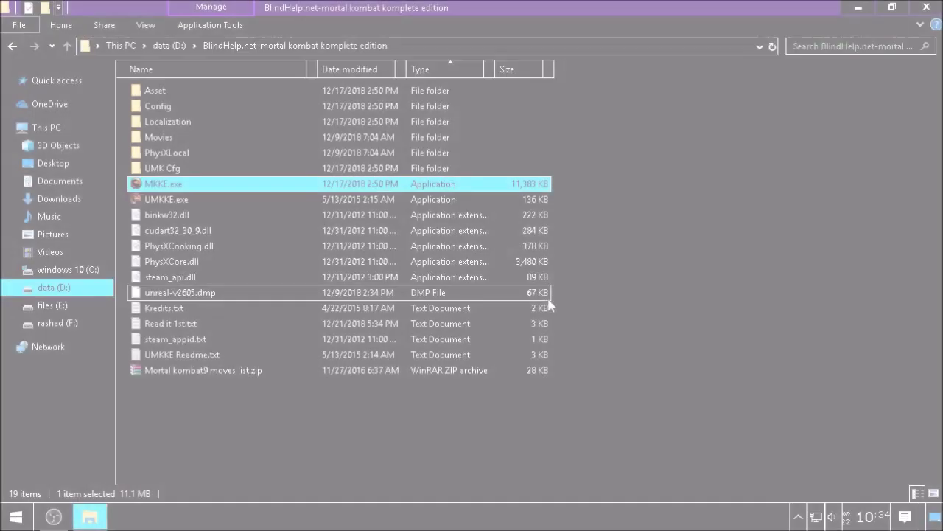
pyautogui.press('Return')
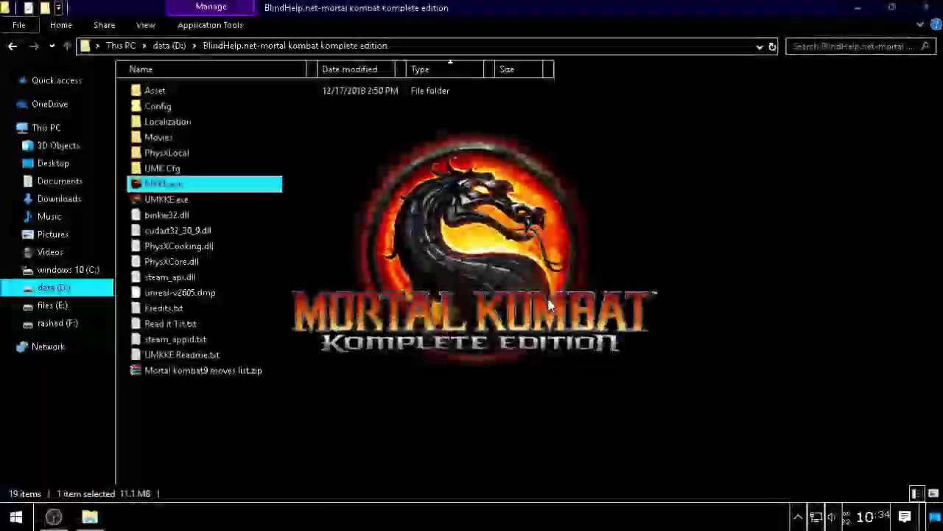